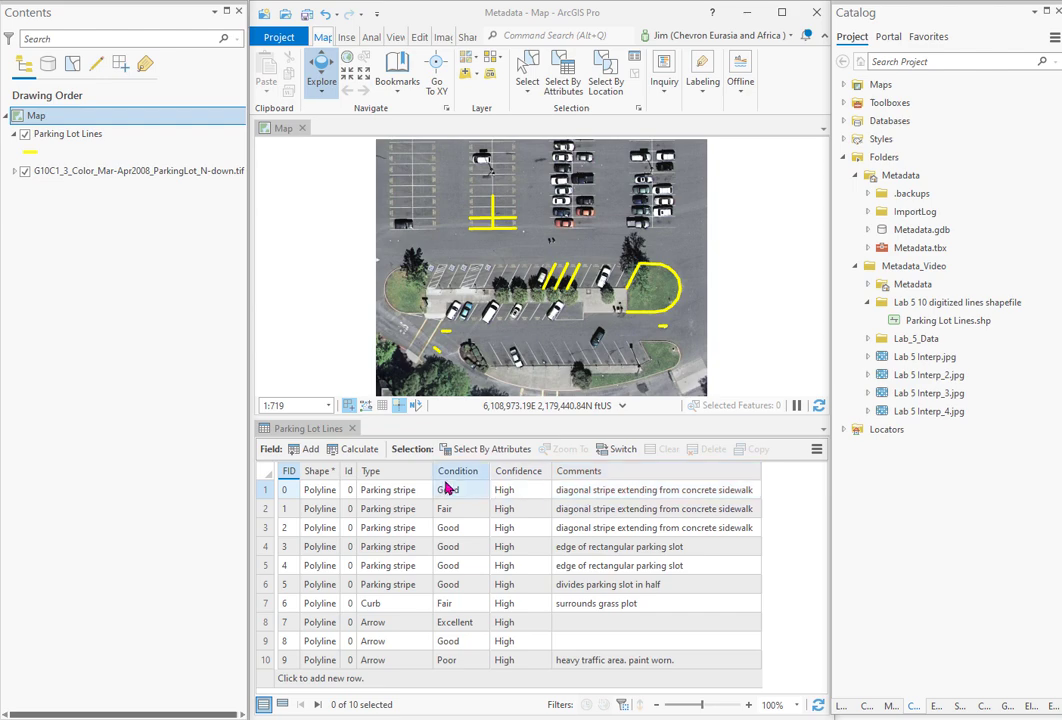
Select the table records with FID 0, 2 and 5 one at a time to locate their lines on the map
left_click(265, 492)
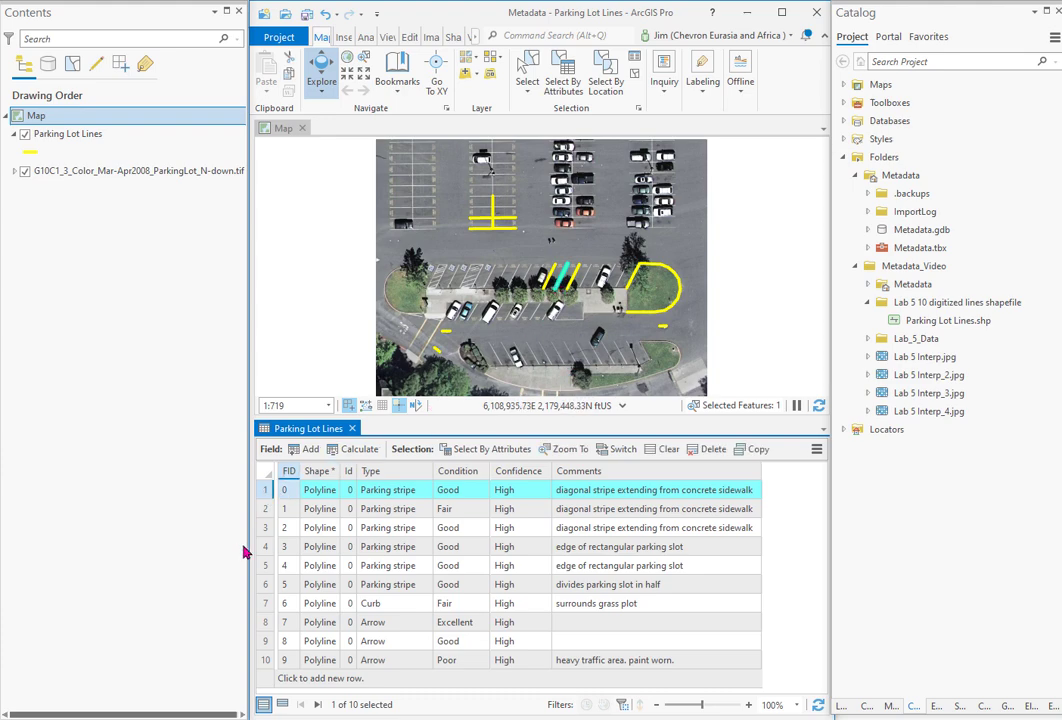
left_click(266, 529)
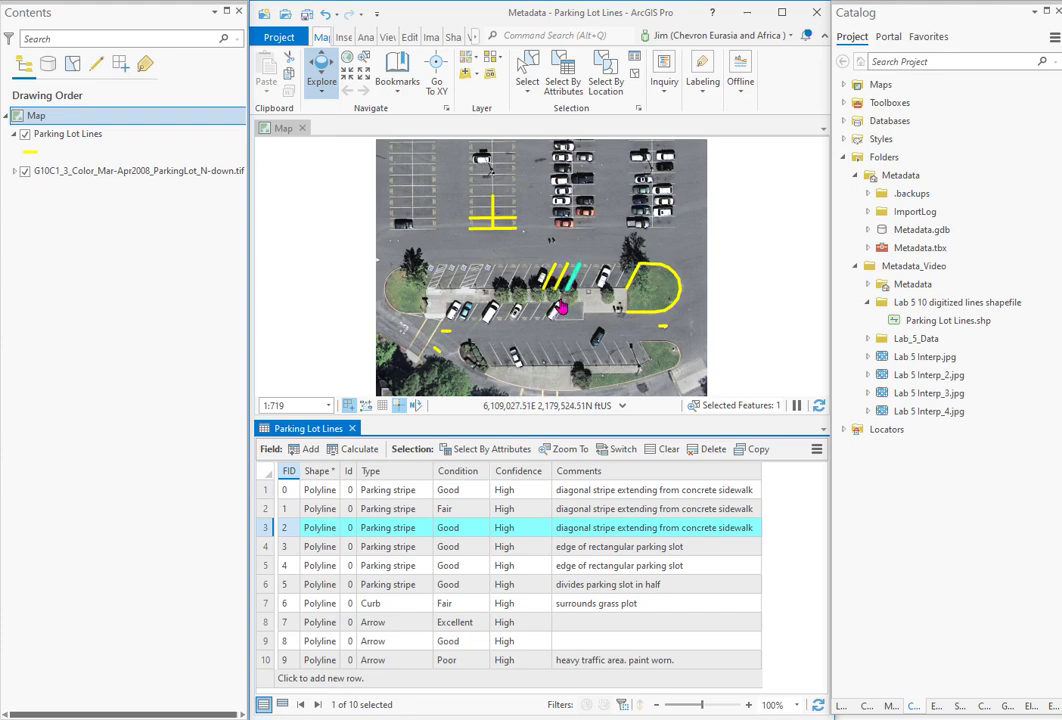
left_click(261, 586)
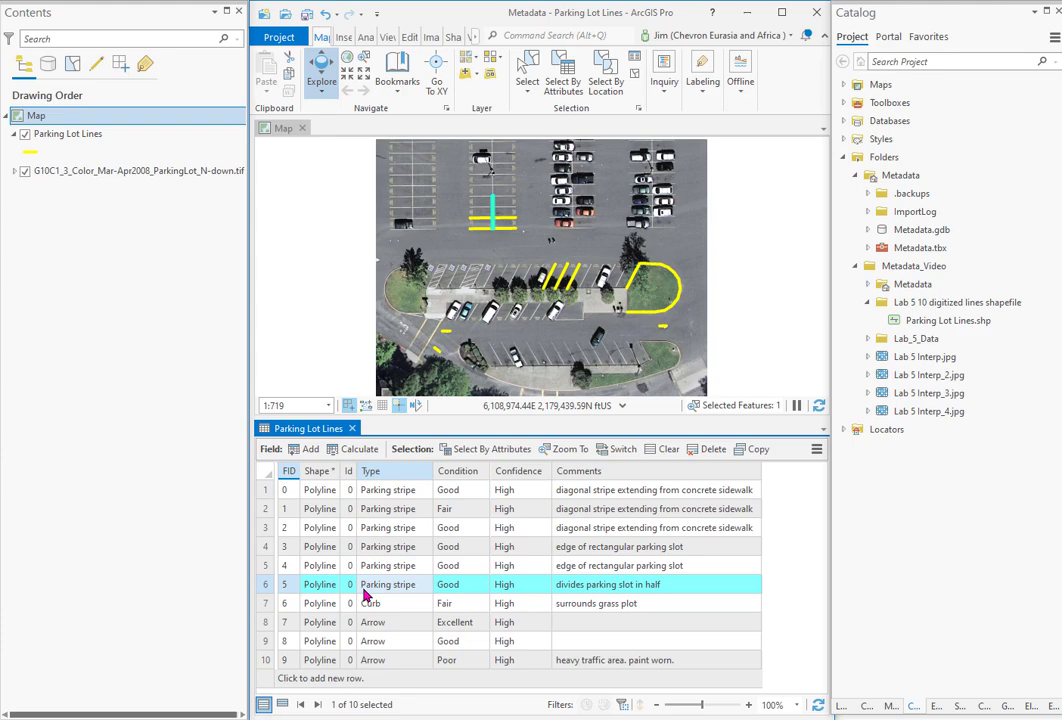
Examine the metadata fields in the properties of the Parking Lot Lines layer
left_click(76, 138)
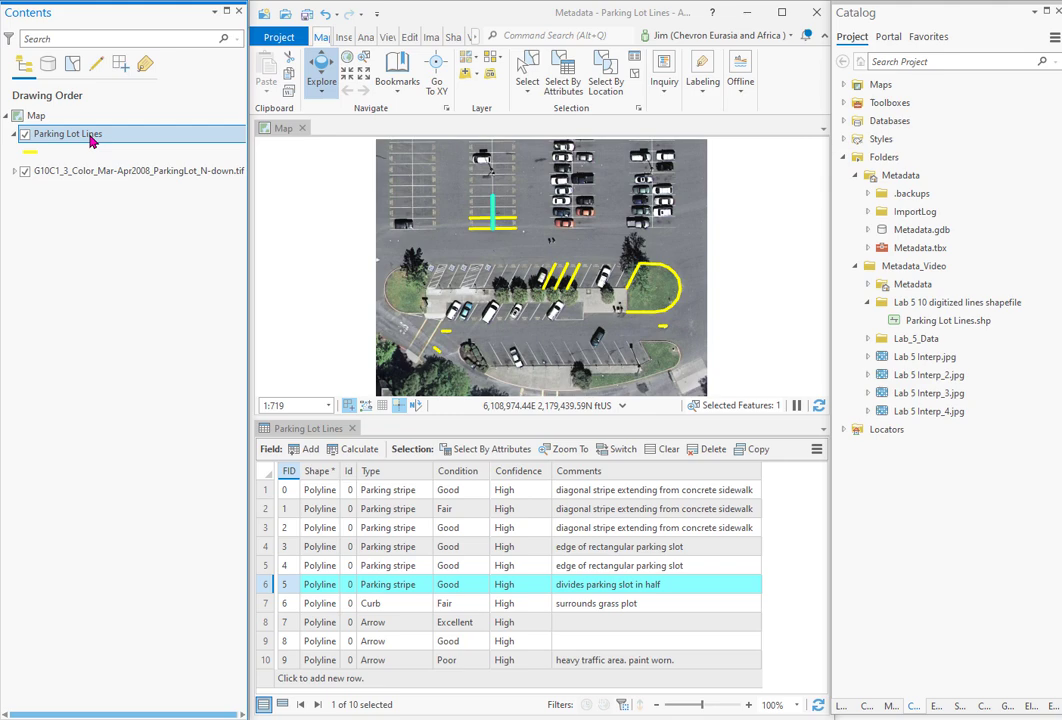
right_click(89, 141)
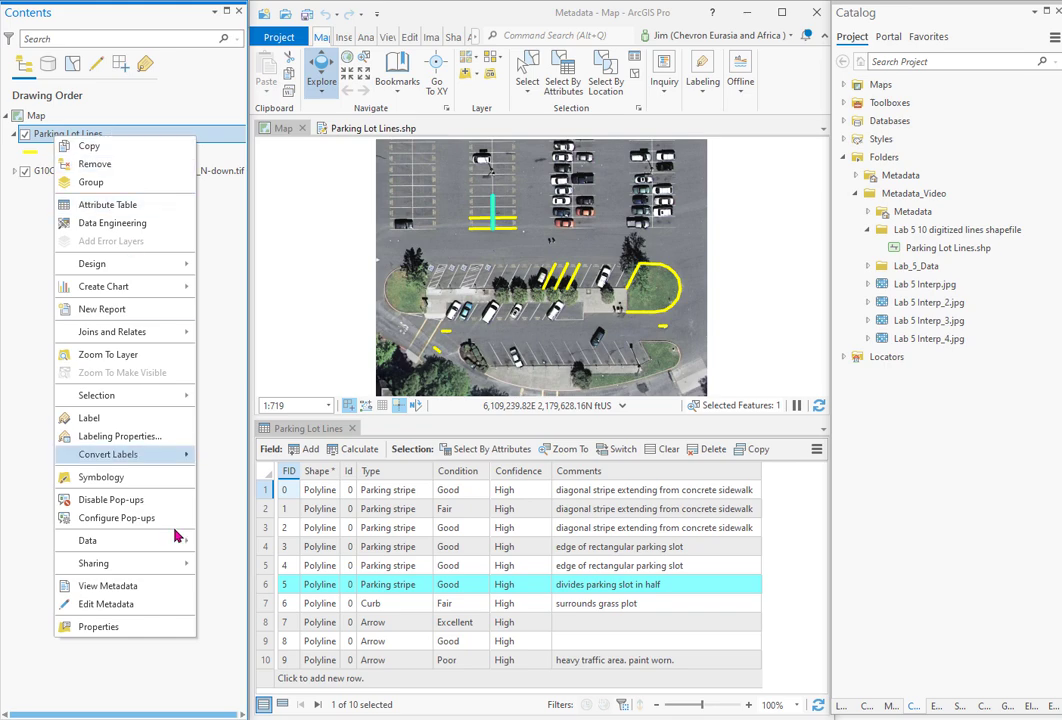
left_click(114, 634)
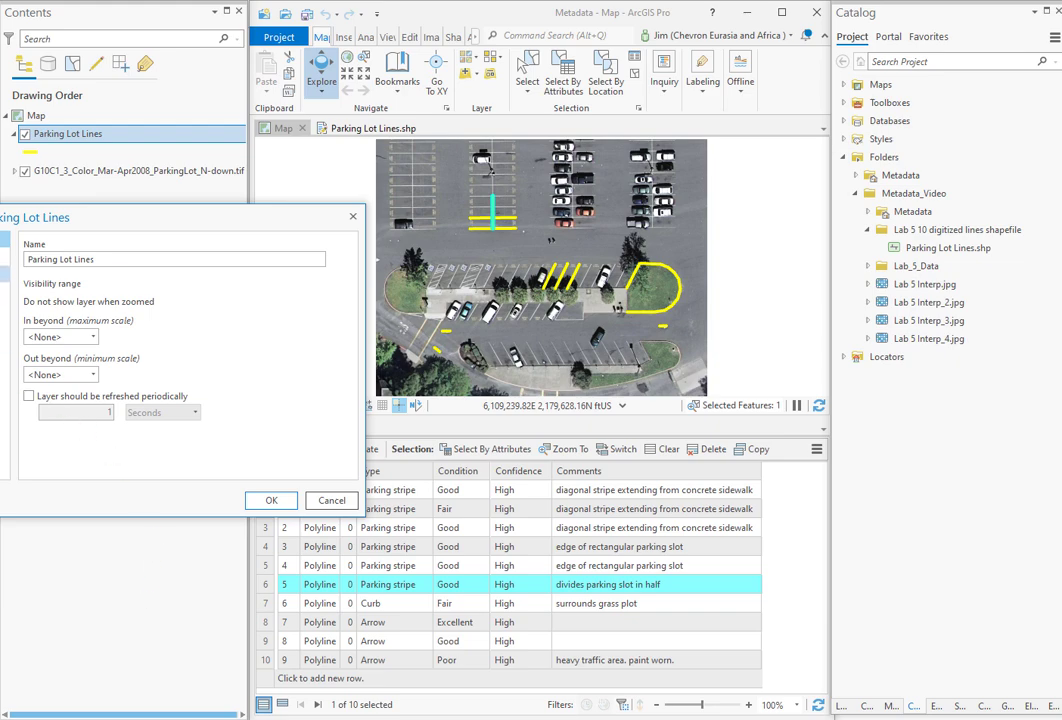
left_click(4, 255)
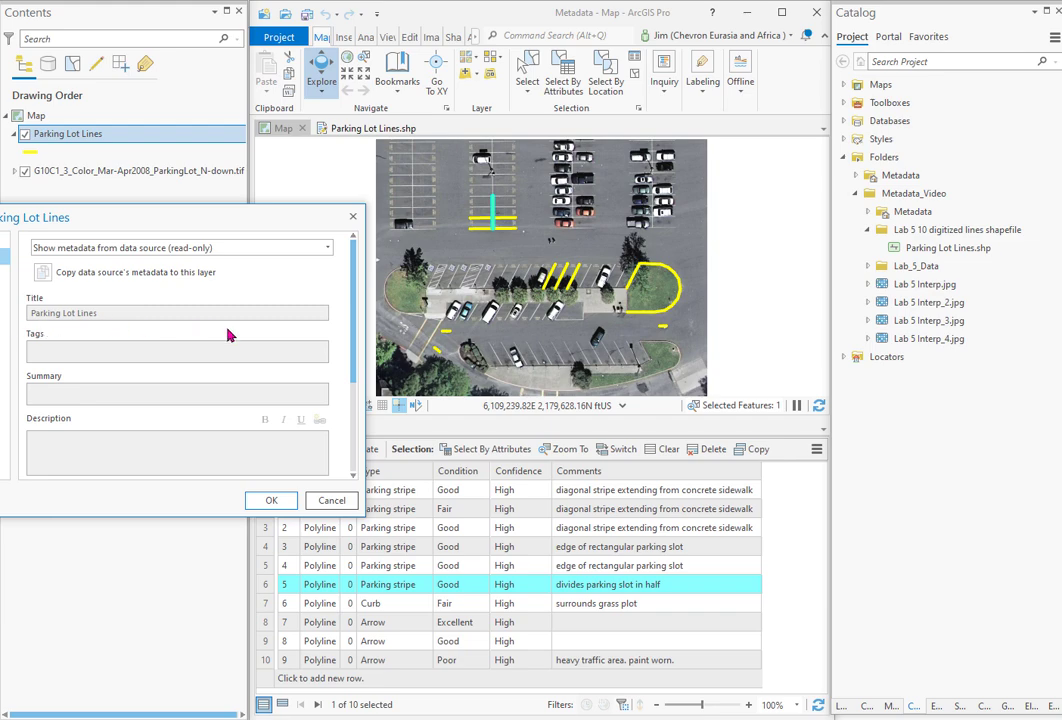
scroll(353, 320, "down", 4)
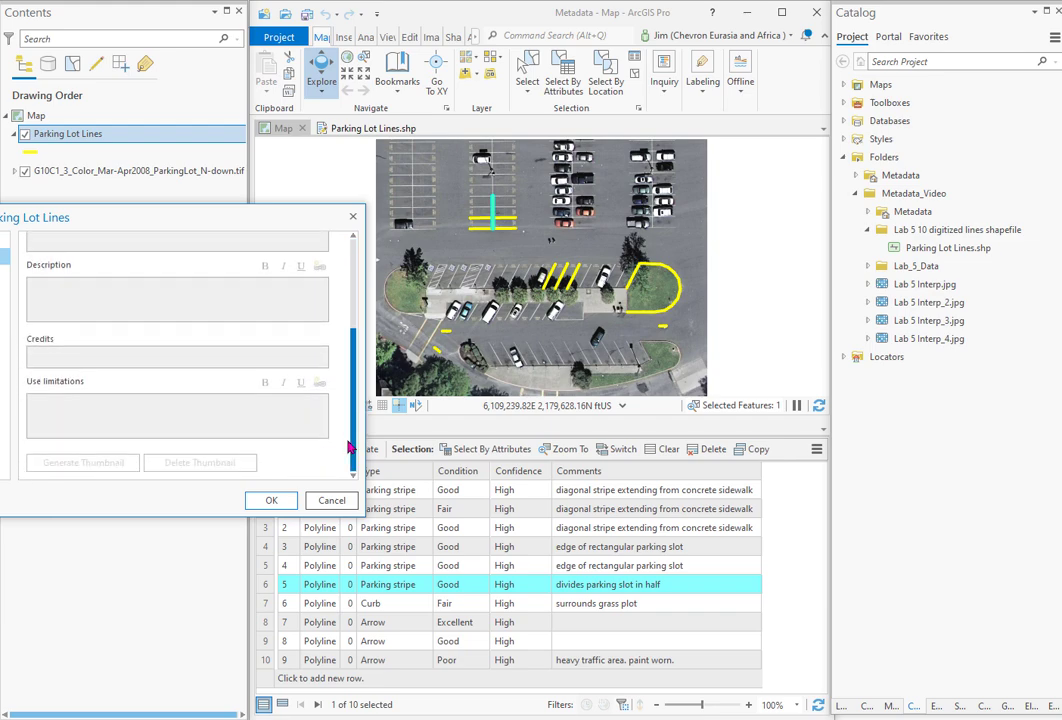
scroll(353, 322, "up", 3)
scroll(340, 320, "up", 1)
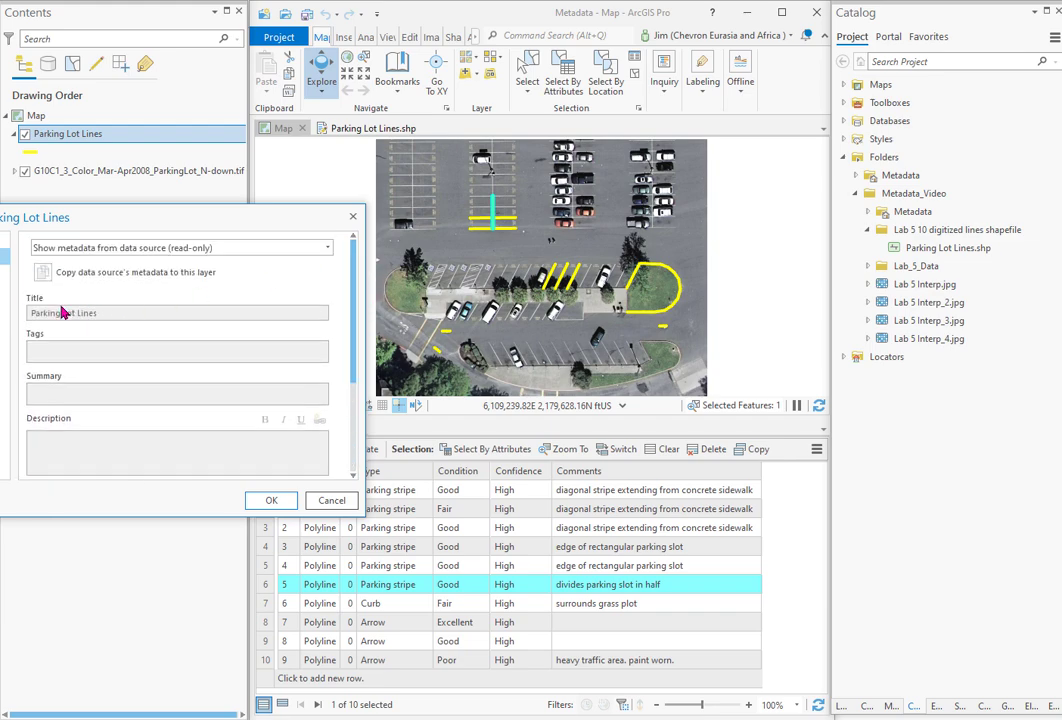
left_click(327, 247)
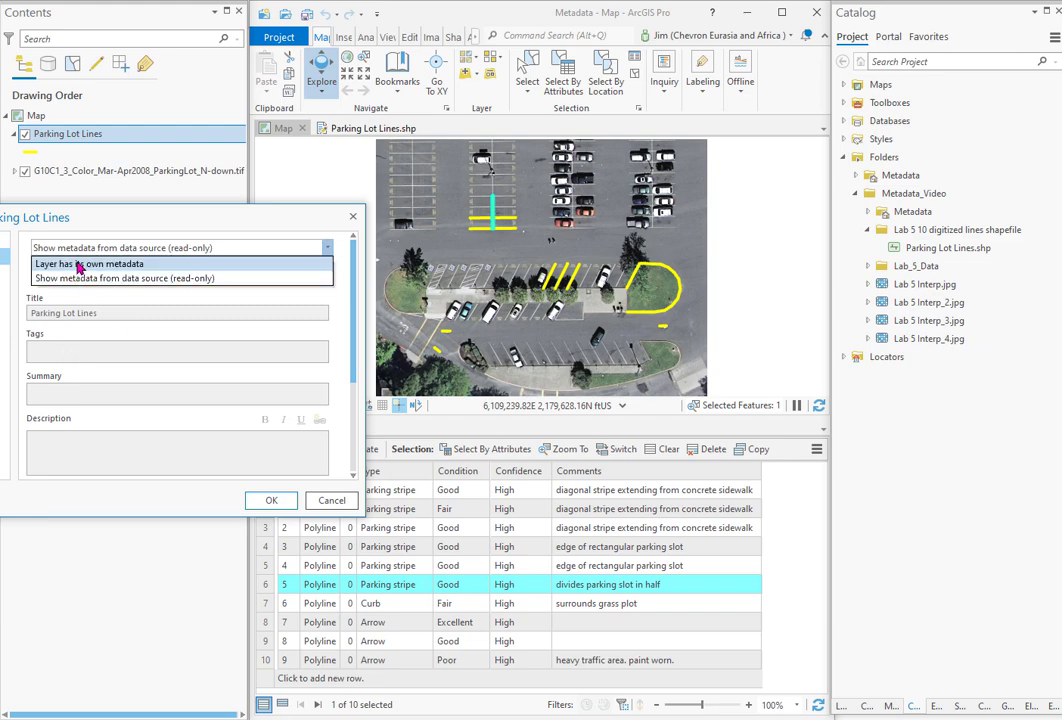
left_click(79, 264)
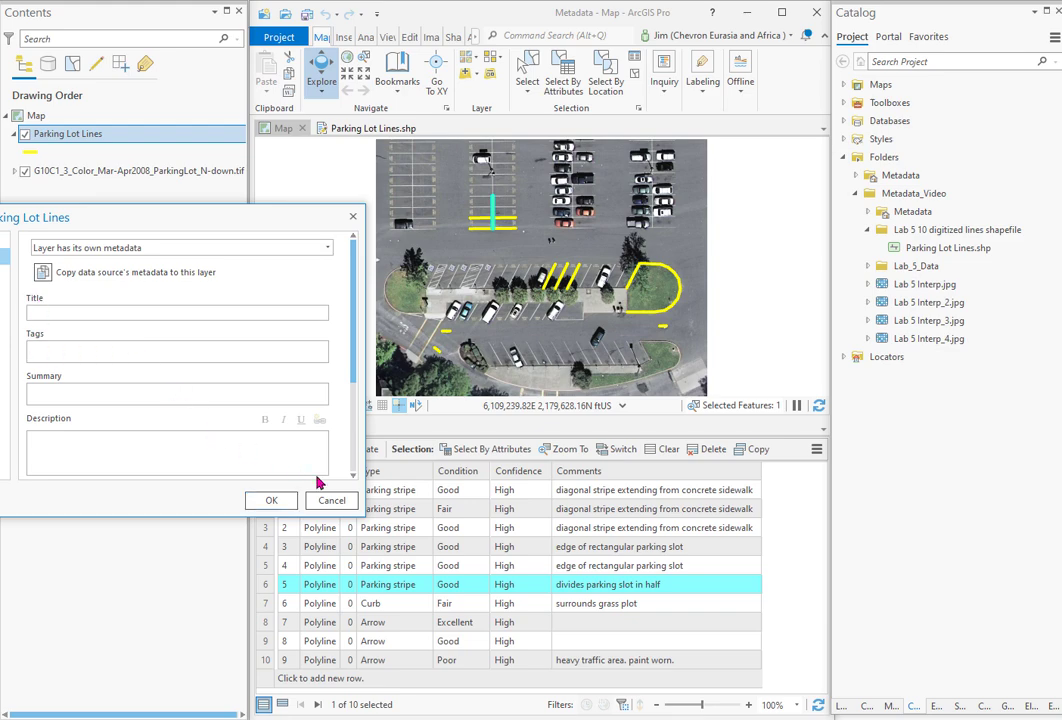
left_click(327, 247)
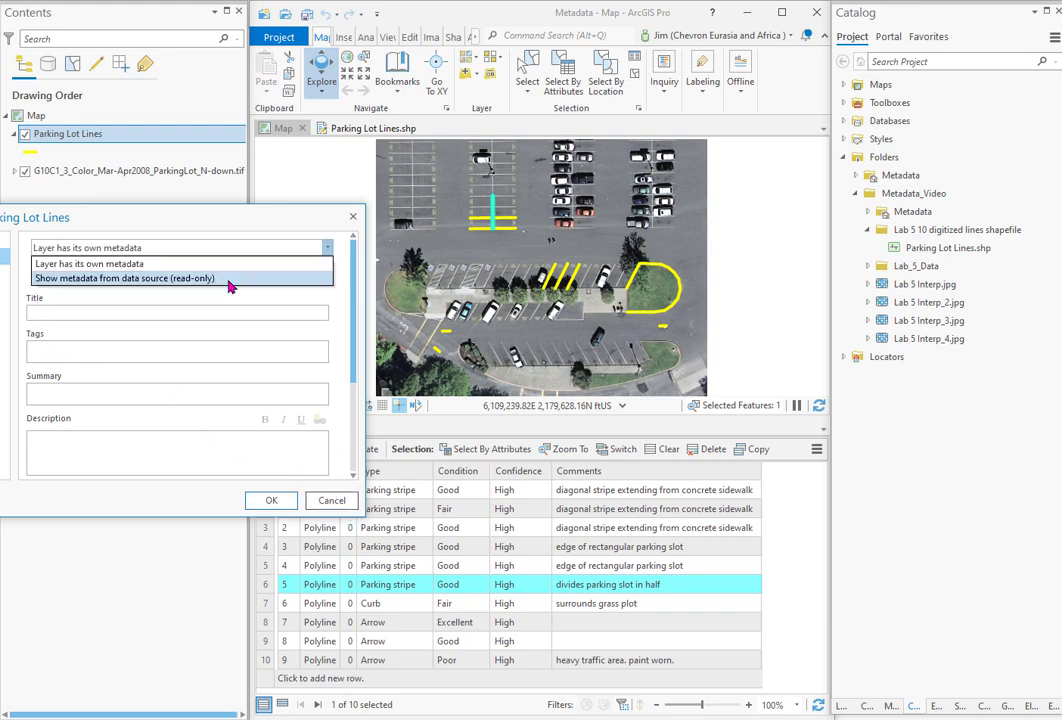
left_click(332, 500)
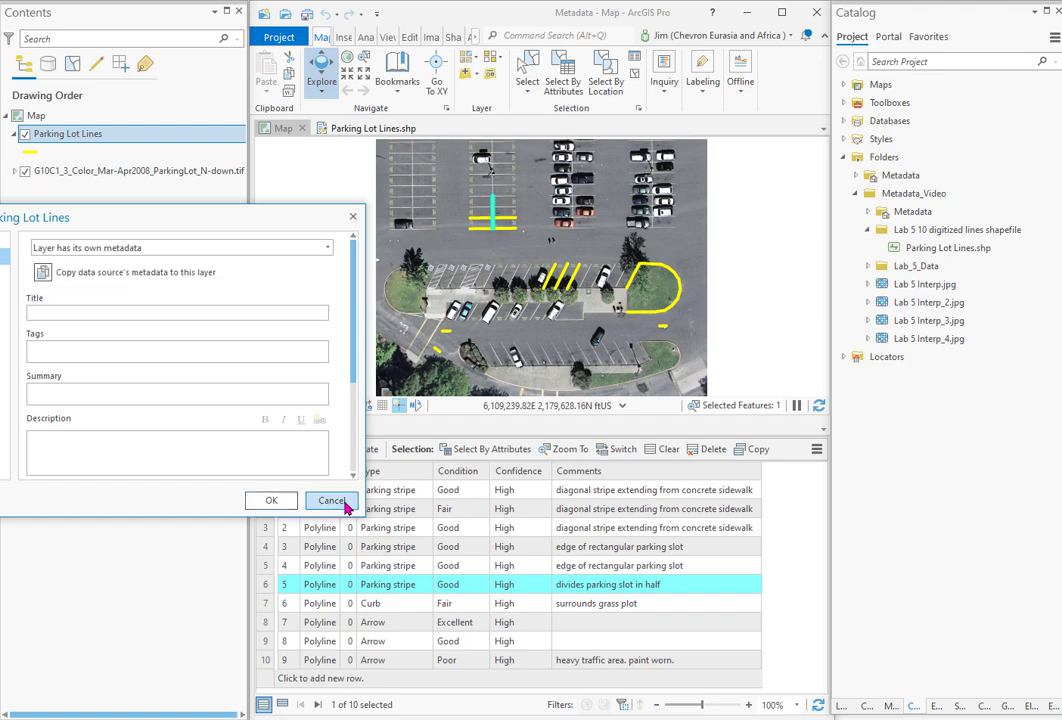
left_click(332, 500)
View the Parking Lot Lines layer's metadata in an enlarged floating window, and close it after reading
right_click(57, 140)
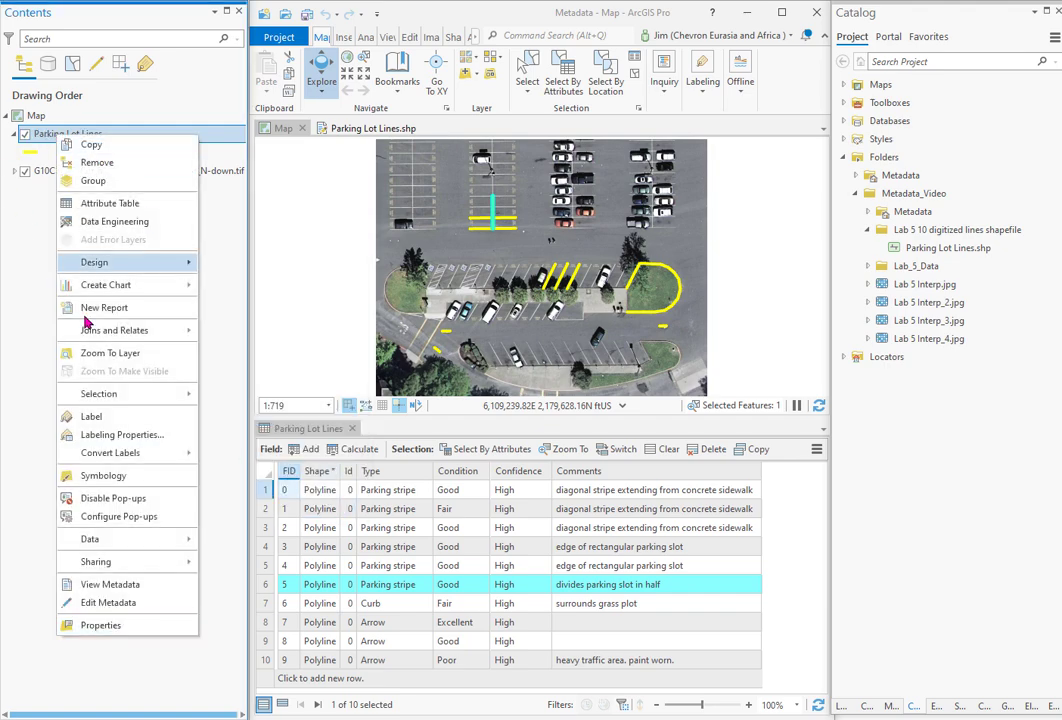
left_click(104, 585)
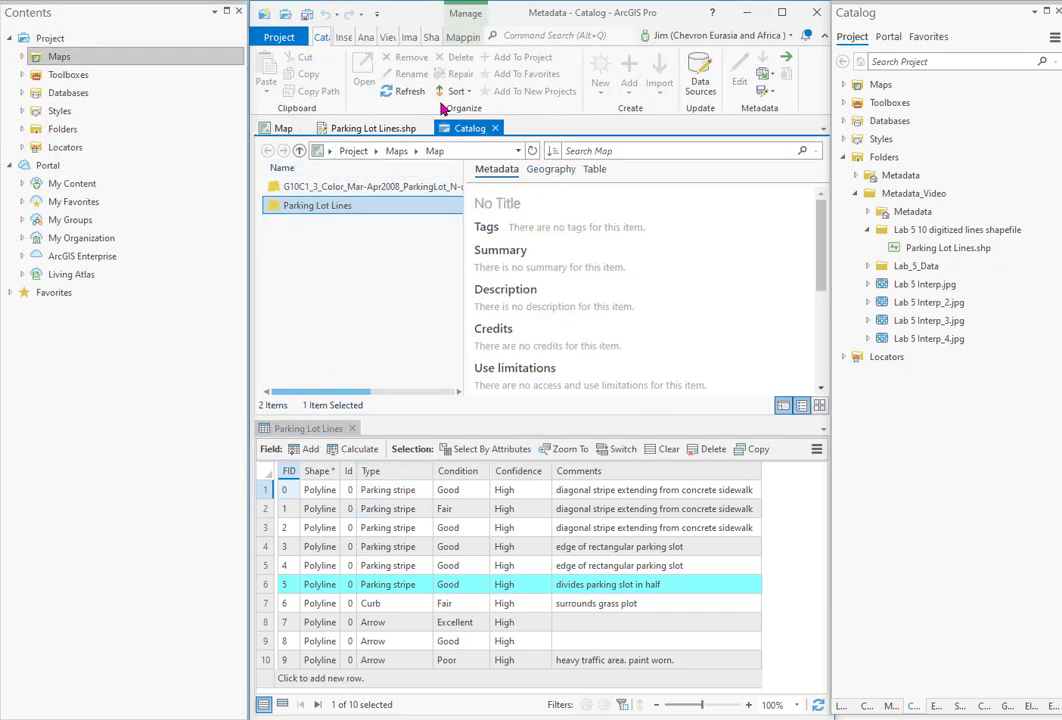
left_click_drag(470, 133, 597, 301)
left_click_drag(729, 471, 698, 706)
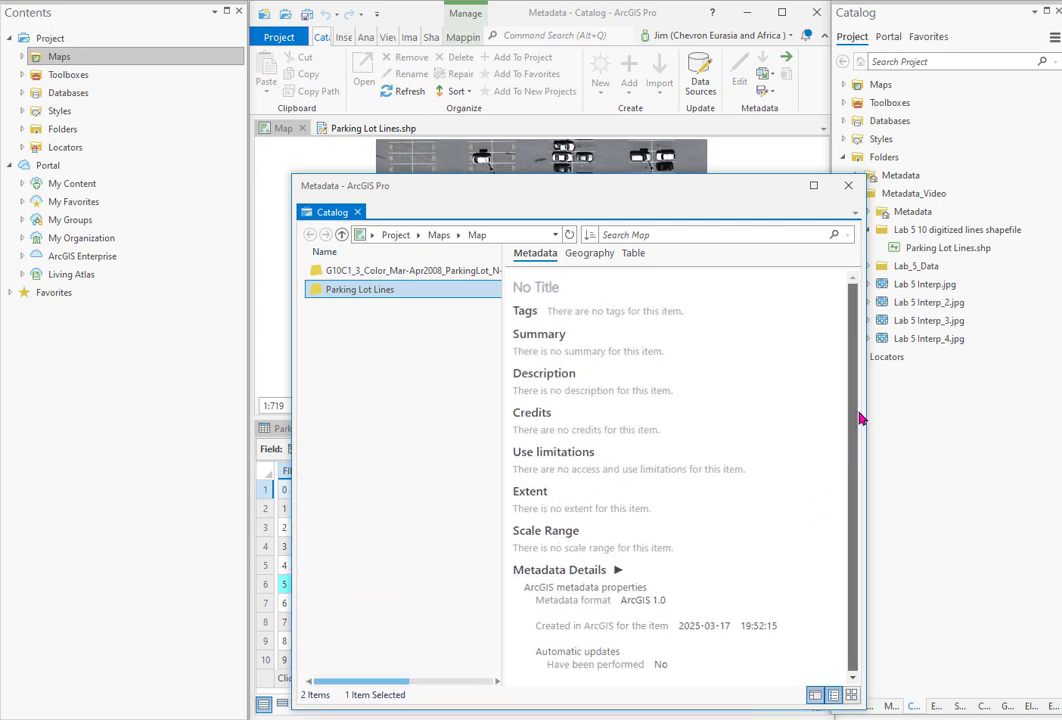
left_click_drag(592, 190, 590, 93)
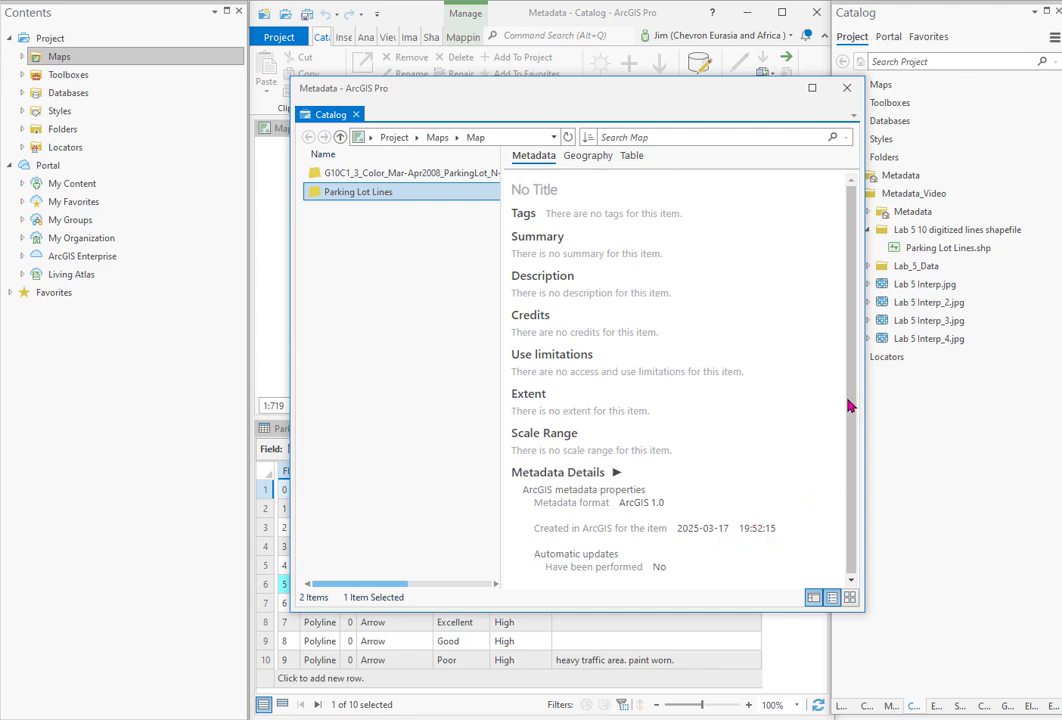
left_click_drag(849, 403, 455, 223)
left_click(847, 90)
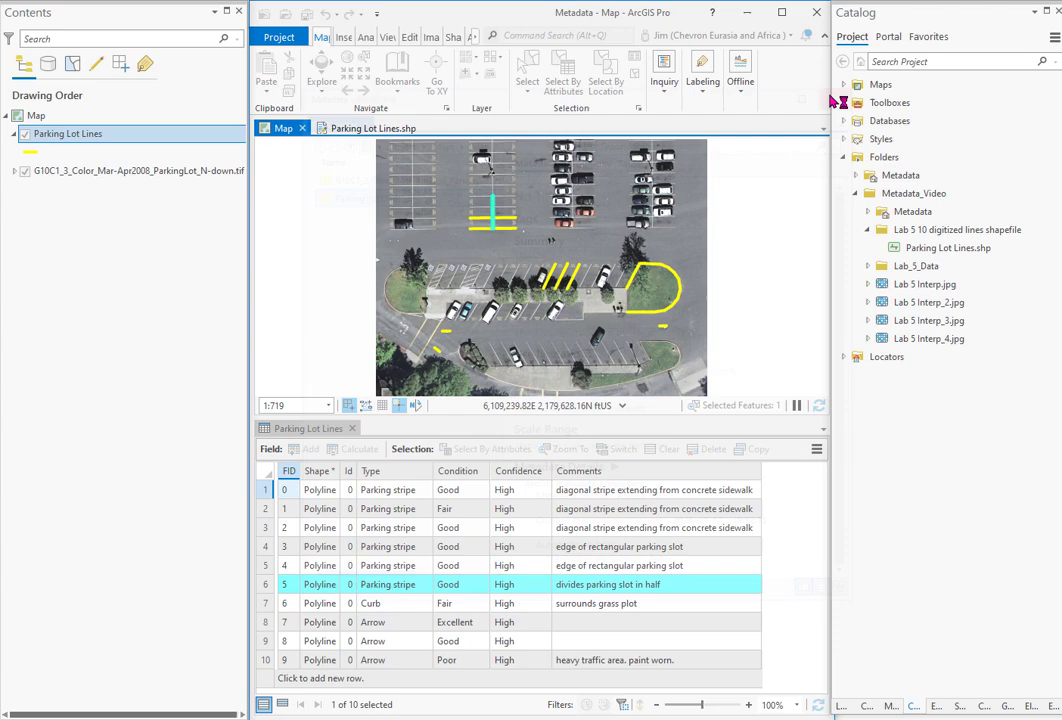
Try to edit the metadata of the Parking Lot Lines layer from the map's layer list
right_click(73, 143)
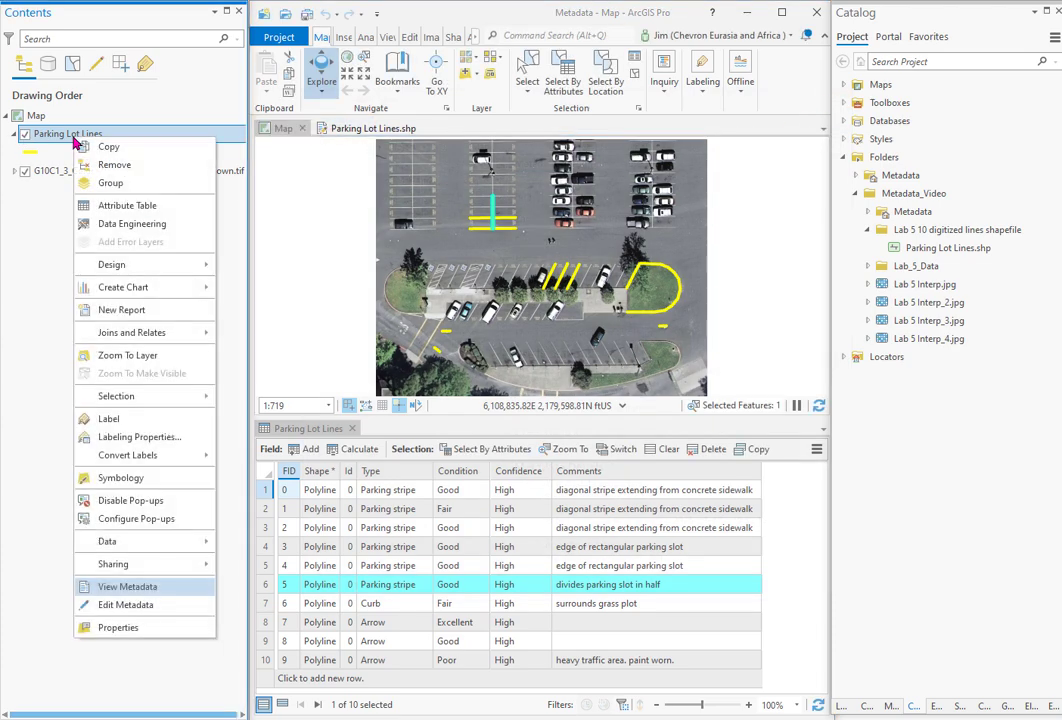
left_click(125, 605)
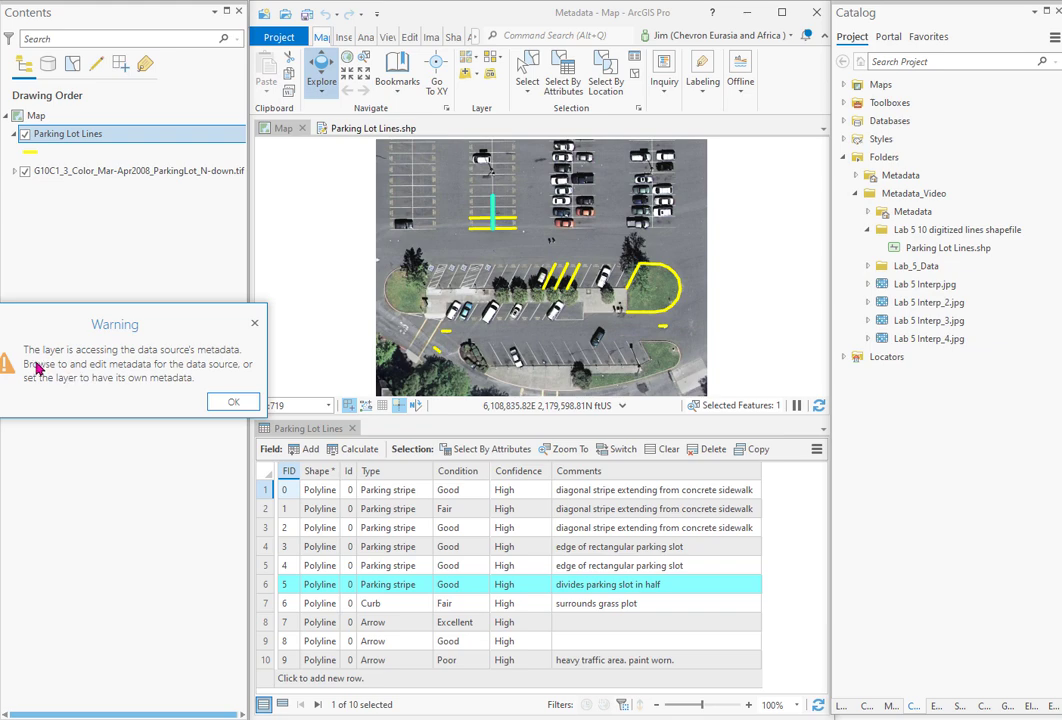
left_click(237, 404)
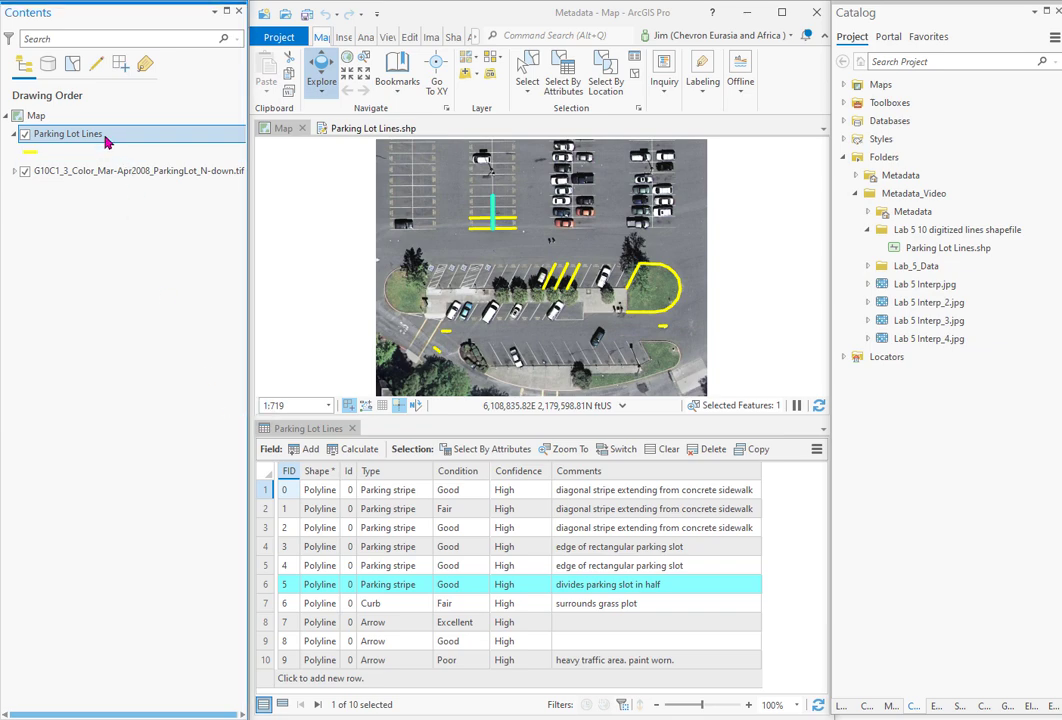
right_click(102, 141)
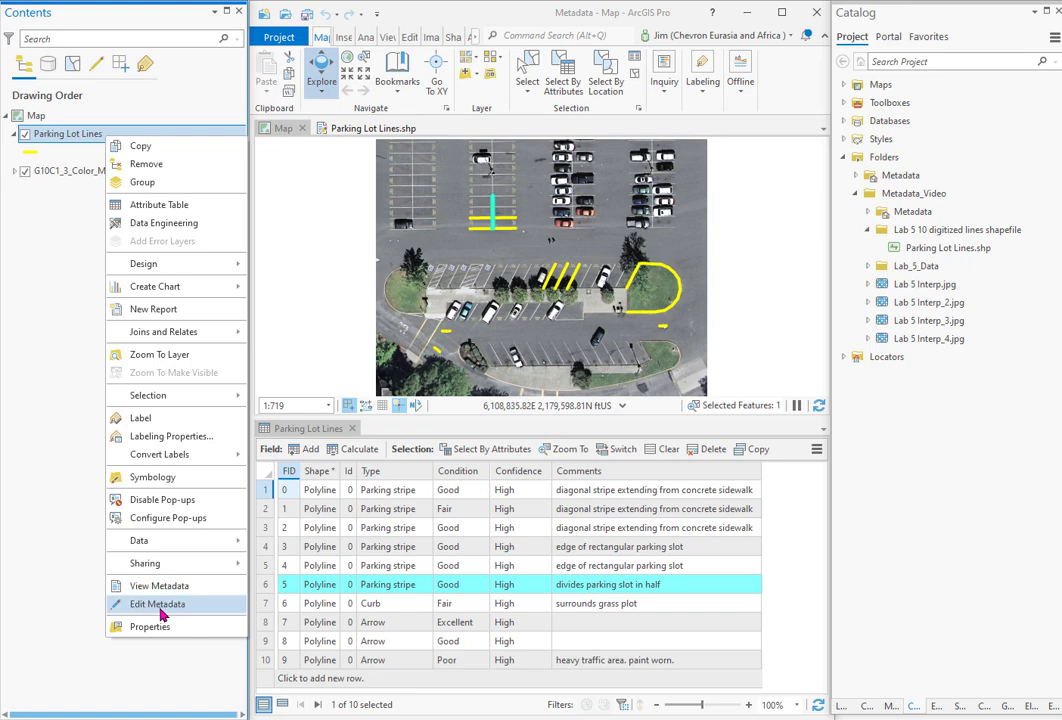
key("Escape")
key("F2")
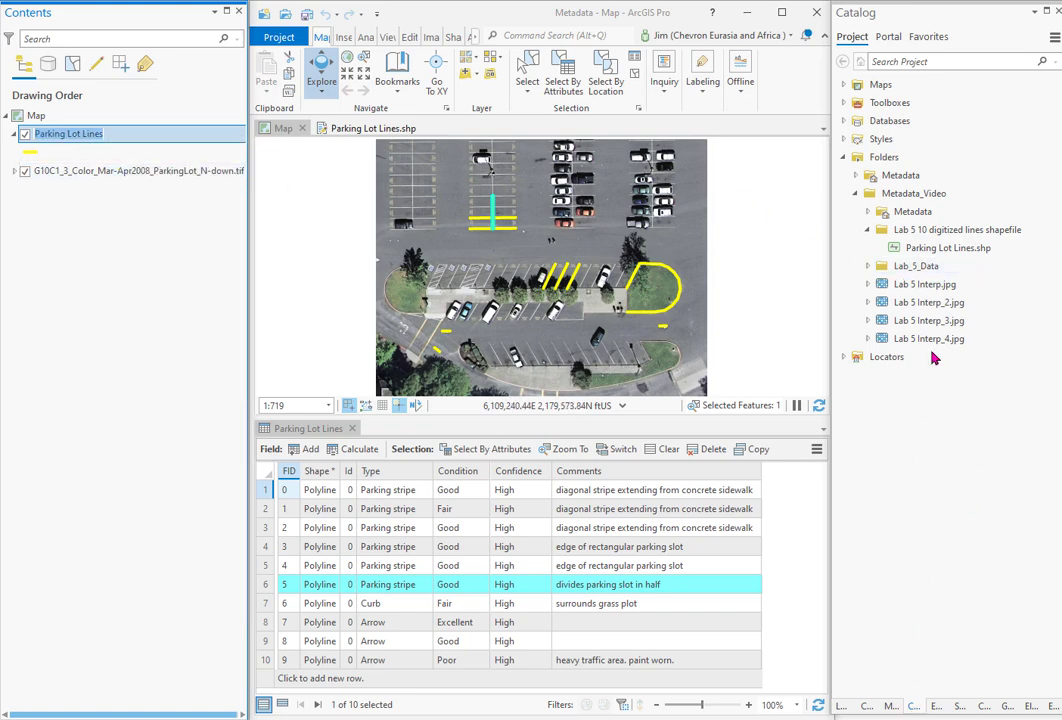
Open the metadata of Parking Lot Lines.shp for editing in an enlarged floating window and enter the title "Diablo Valley College North Parking Lot Lines"
right_click(931, 251)
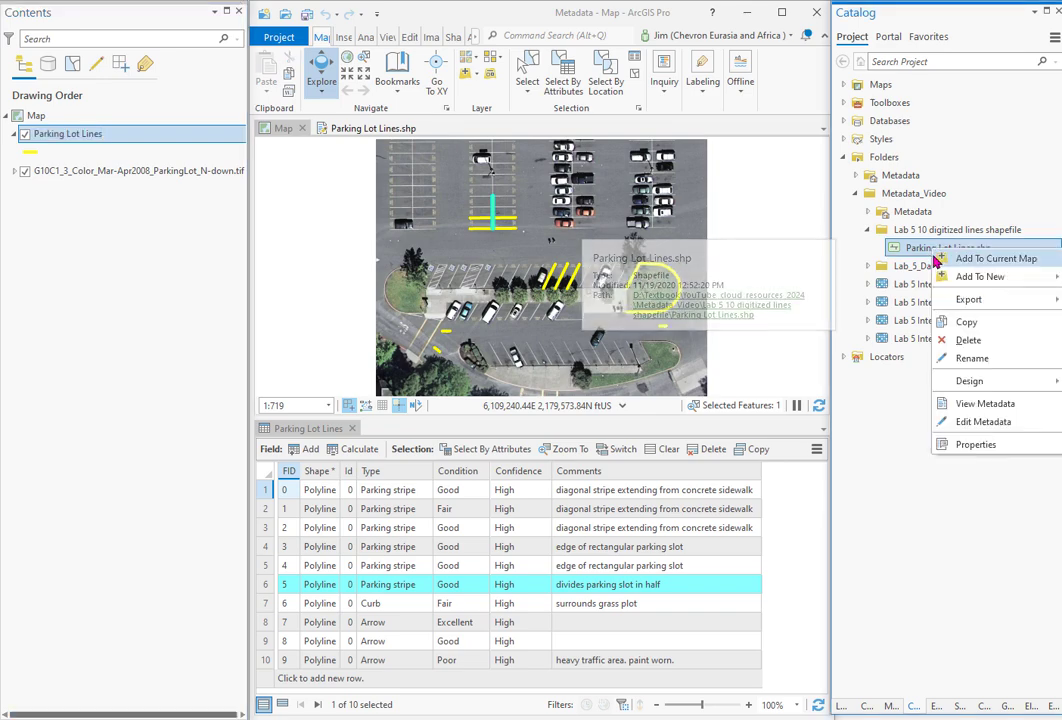
left_click(968, 427)
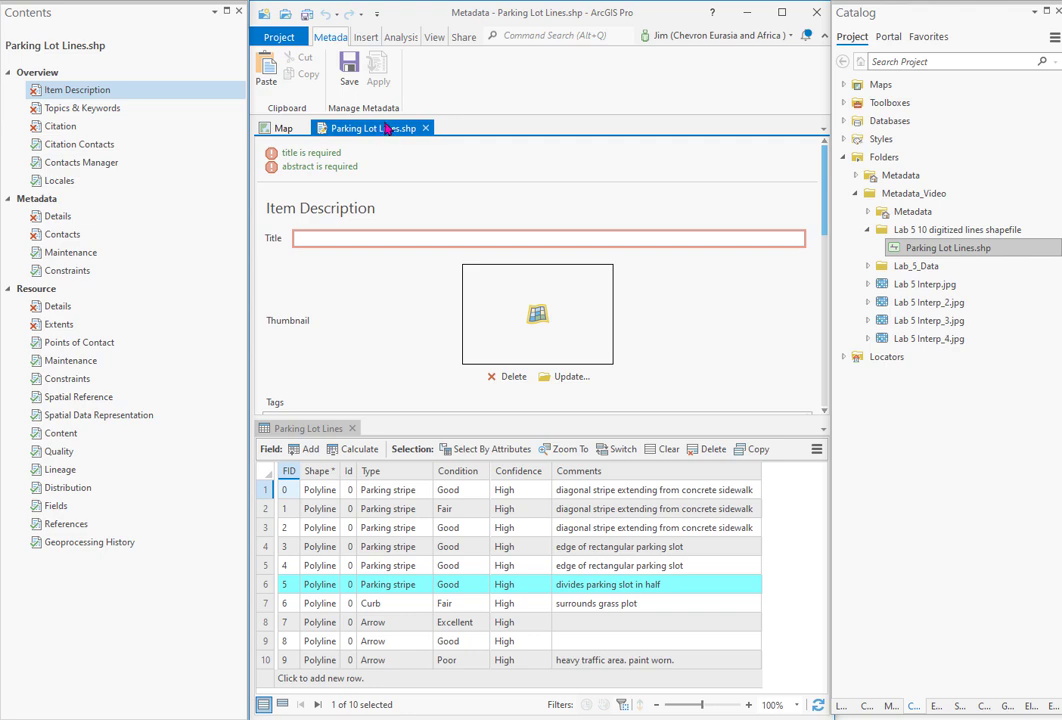
left_click_drag(387, 128, 340, 86)
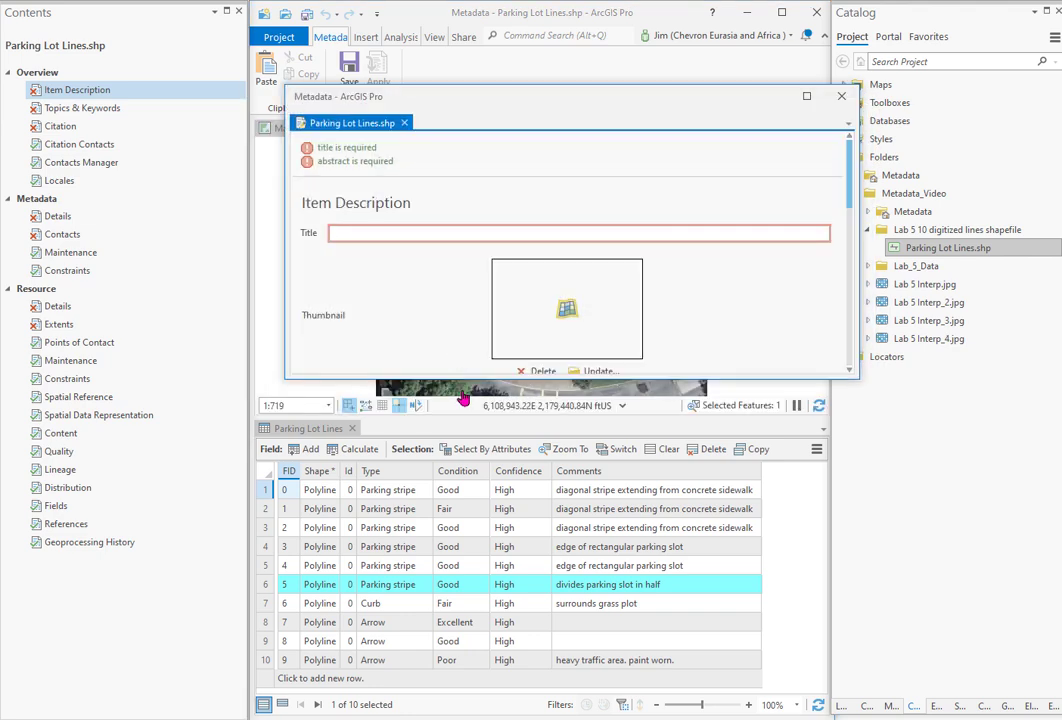
left_click_drag(450, 377, 450, 700)
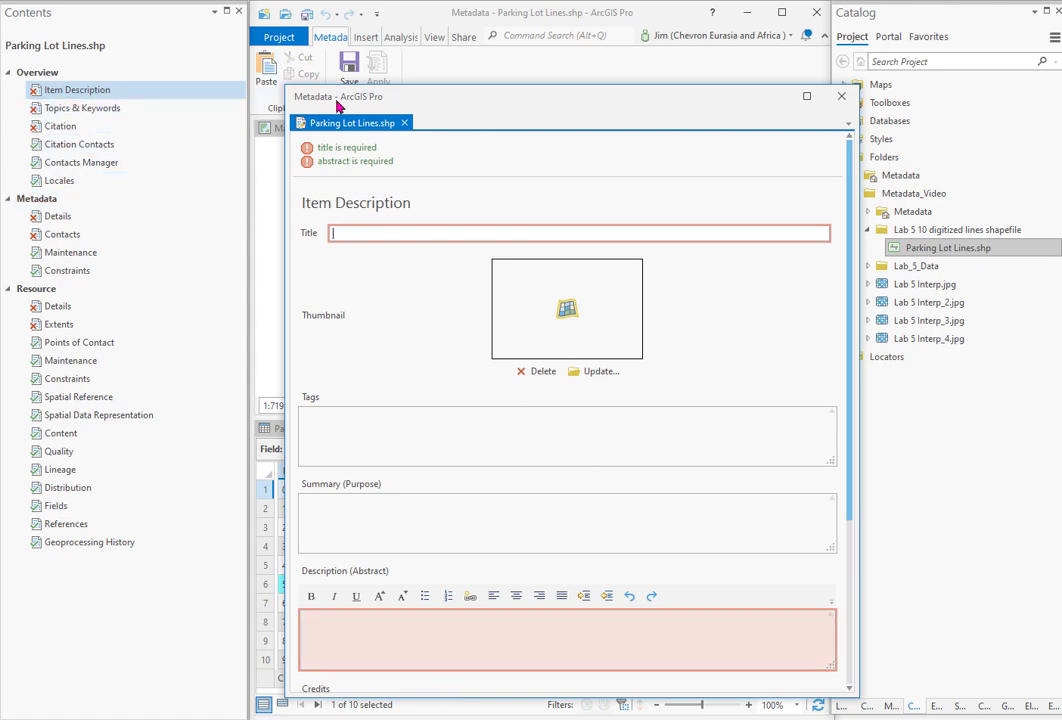
left_click_drag(481, 107, 443, 105)
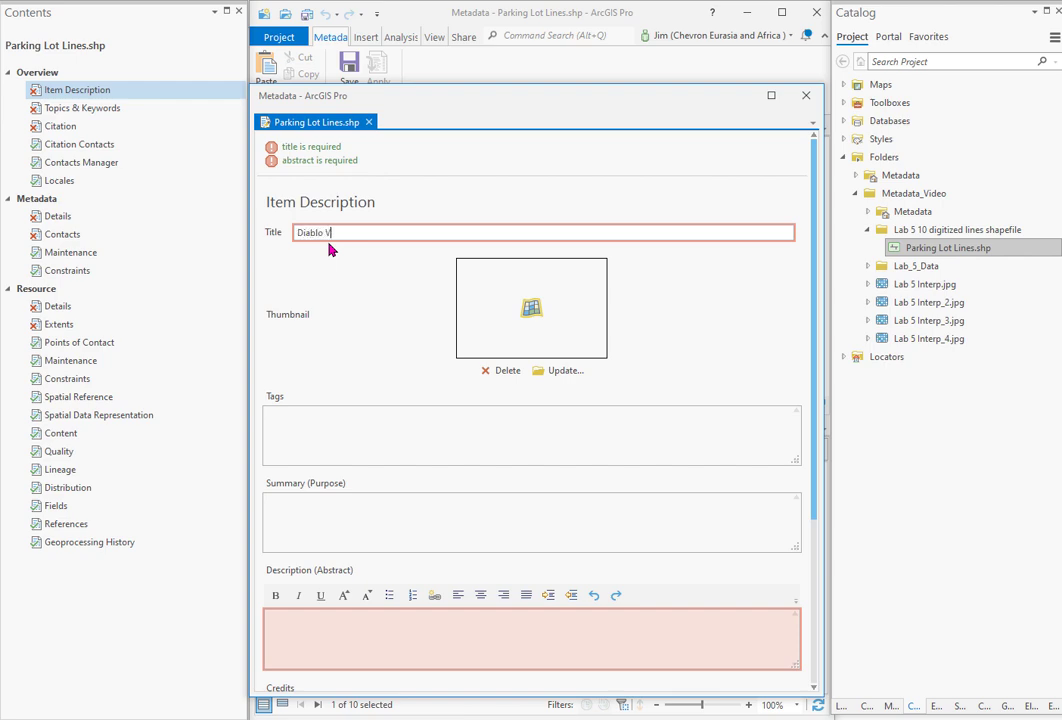
type("ey College North Parking Lot Lines")
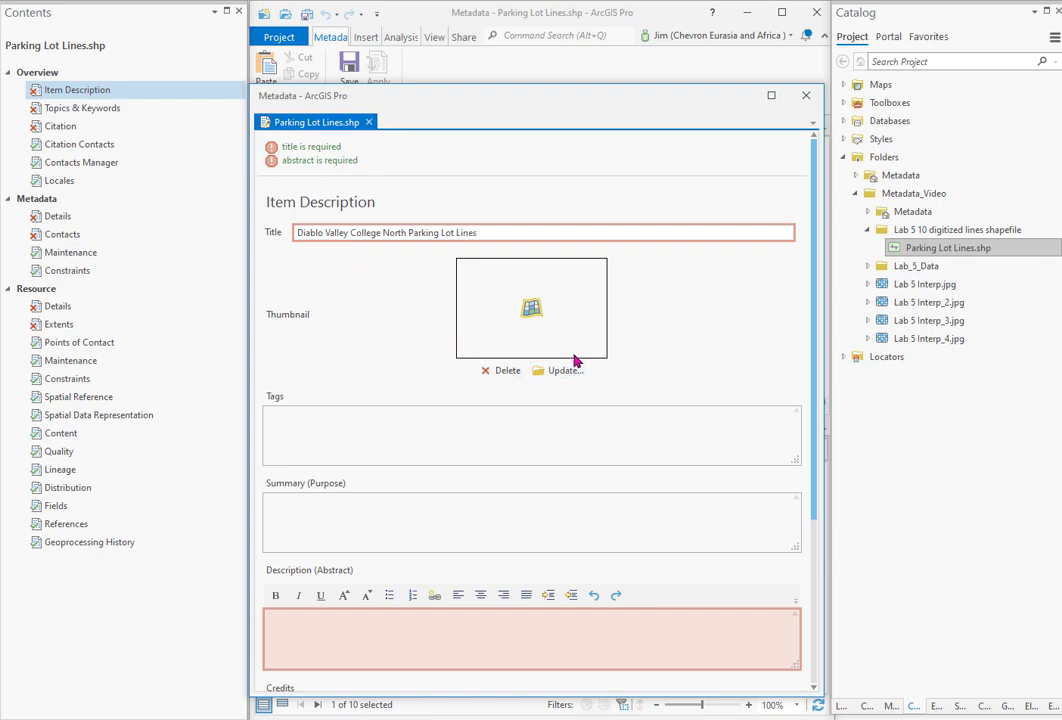
Use Lab 5 Interp_3.jpg as the thumbnail and enter the tags "pavement, striping, DVC, construction, Diablo Valley College"
left_click(566, 372)
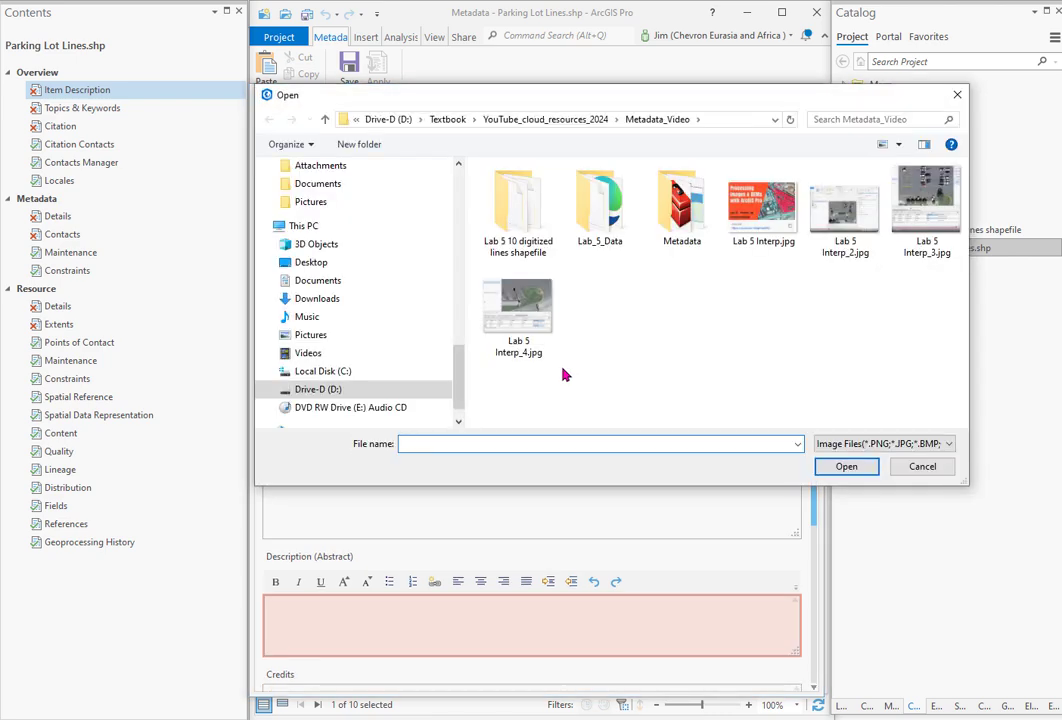
left_click(925, 205)
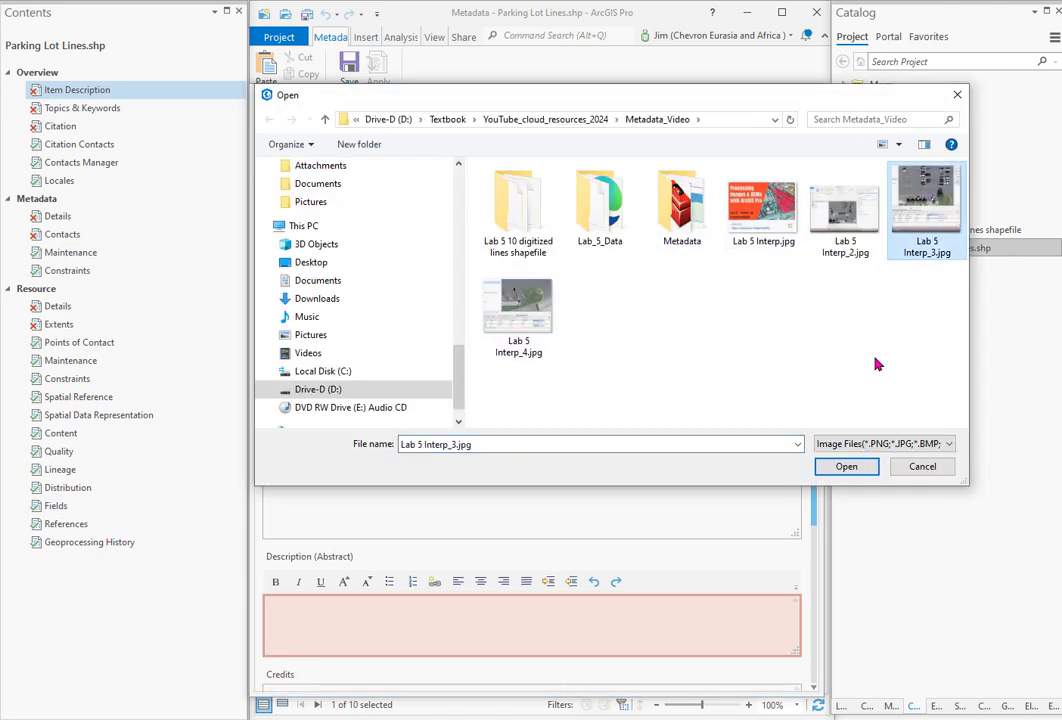
left_click(846, 467)
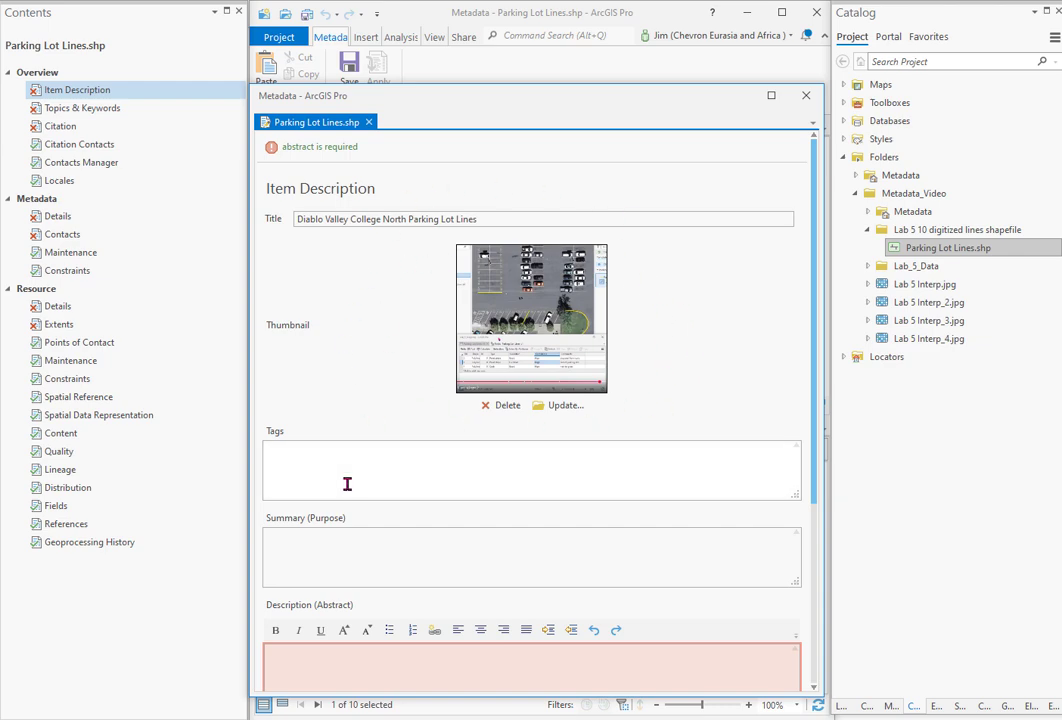
left_click(275, 449)
type("t, striping, DVC, construction, Diablo Valley College")
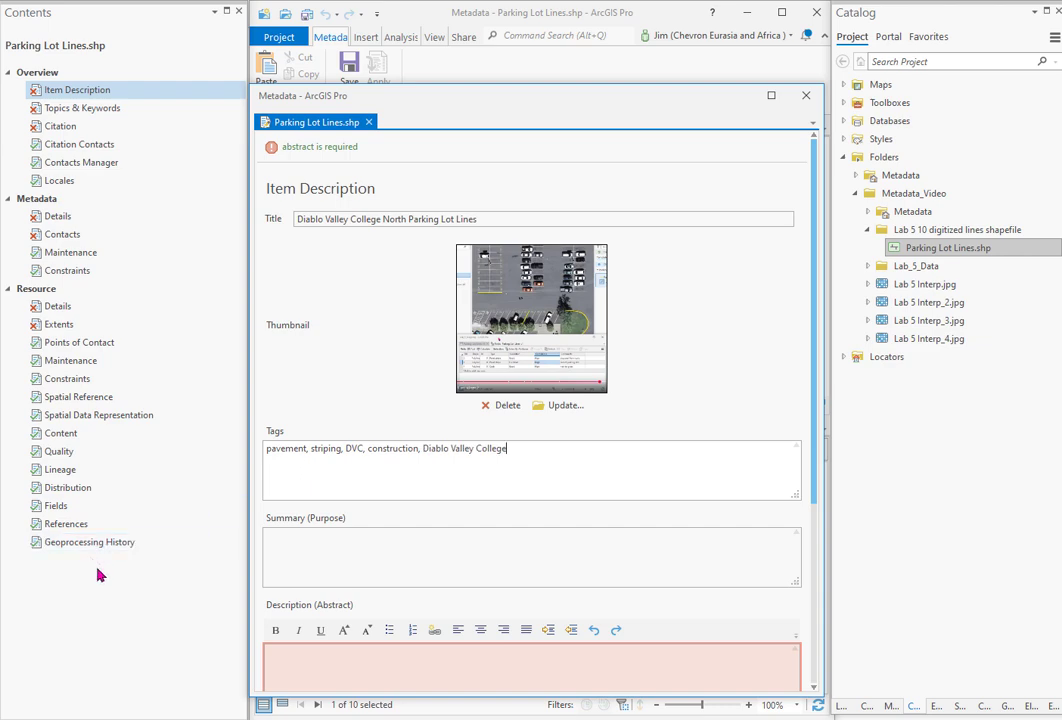
Enter the summary "Provide information on condition of parking lot stripes for improvement or repainting"
left_click(280, 537)
type("Provide information on condition of")
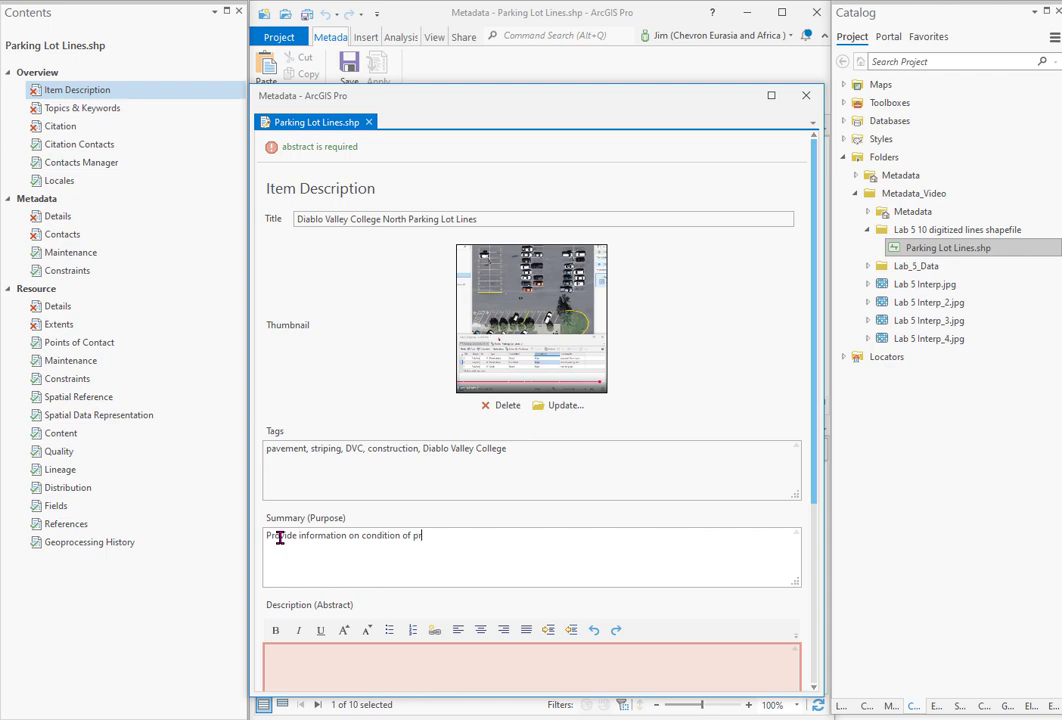
type(" parking lot strips")
key("BackSpace")
type("es for")
type(" impo")
type("rve")
type("ment ")
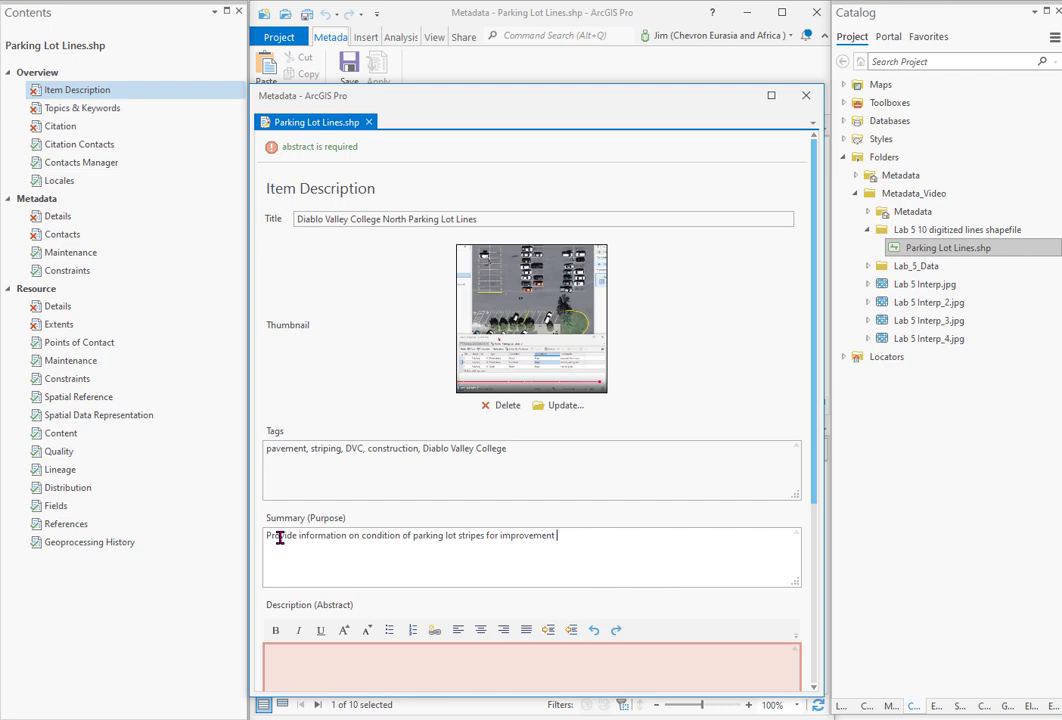
type("or repainting")
Enter the description "Interpreted from aerial orthophotograph in 2021. Not field checked. Location of the stripes is good."
left_click(280, 657)
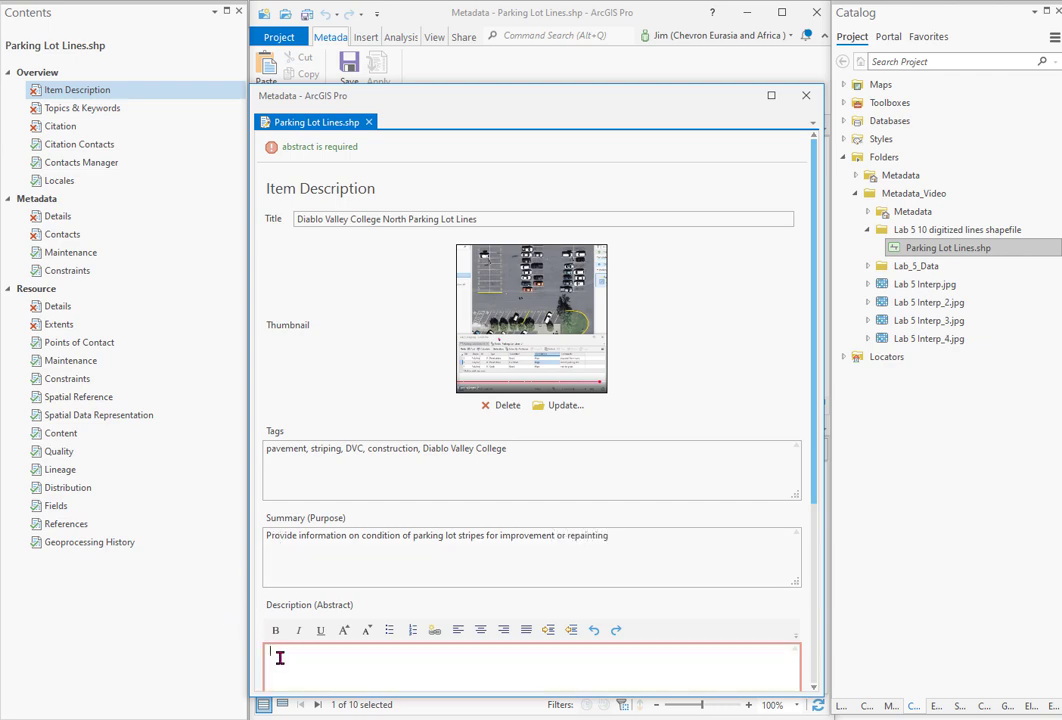
left_click_drag(815, 440, 806, 562)
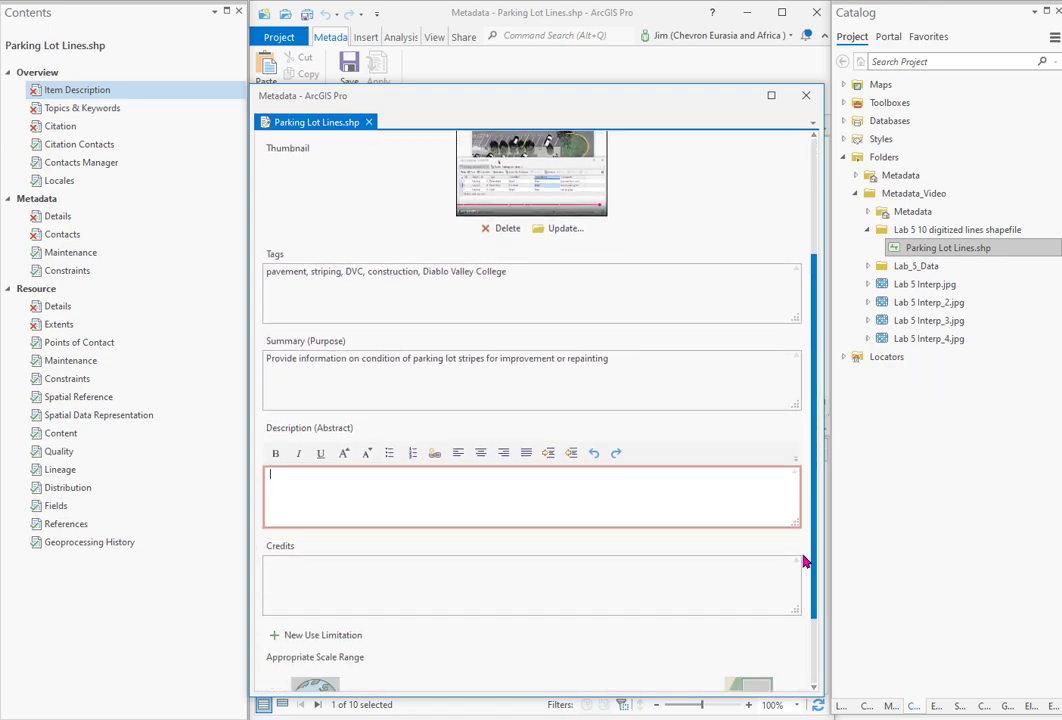
left_click(278, 472)
type("Inte")
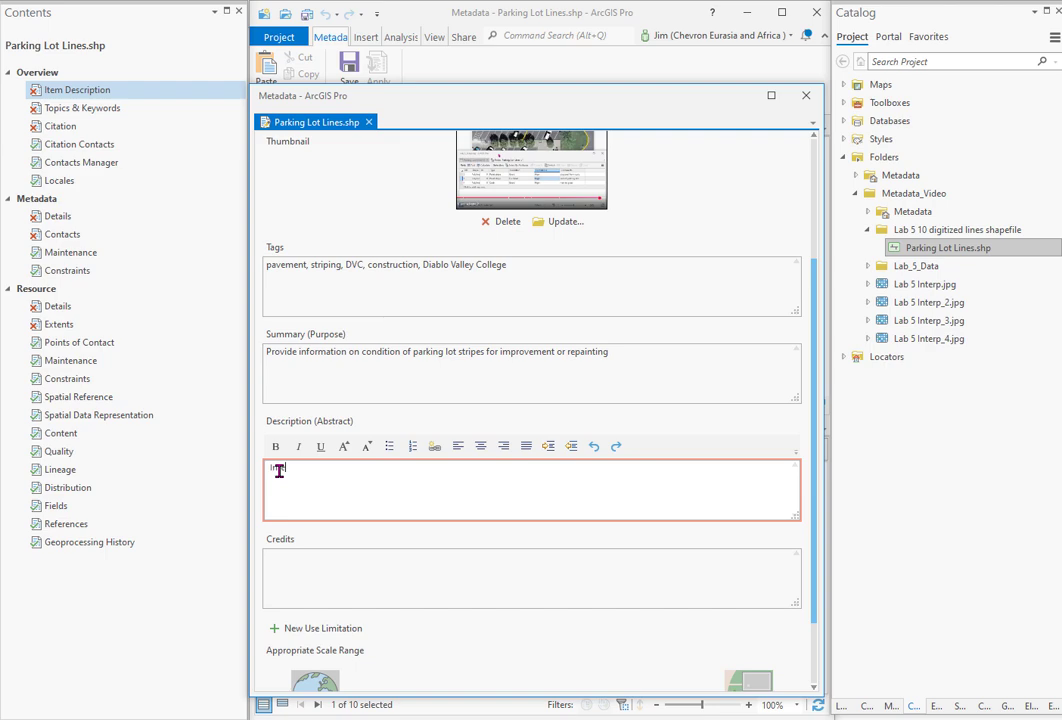
type("rpreted from aerial orthophoto")
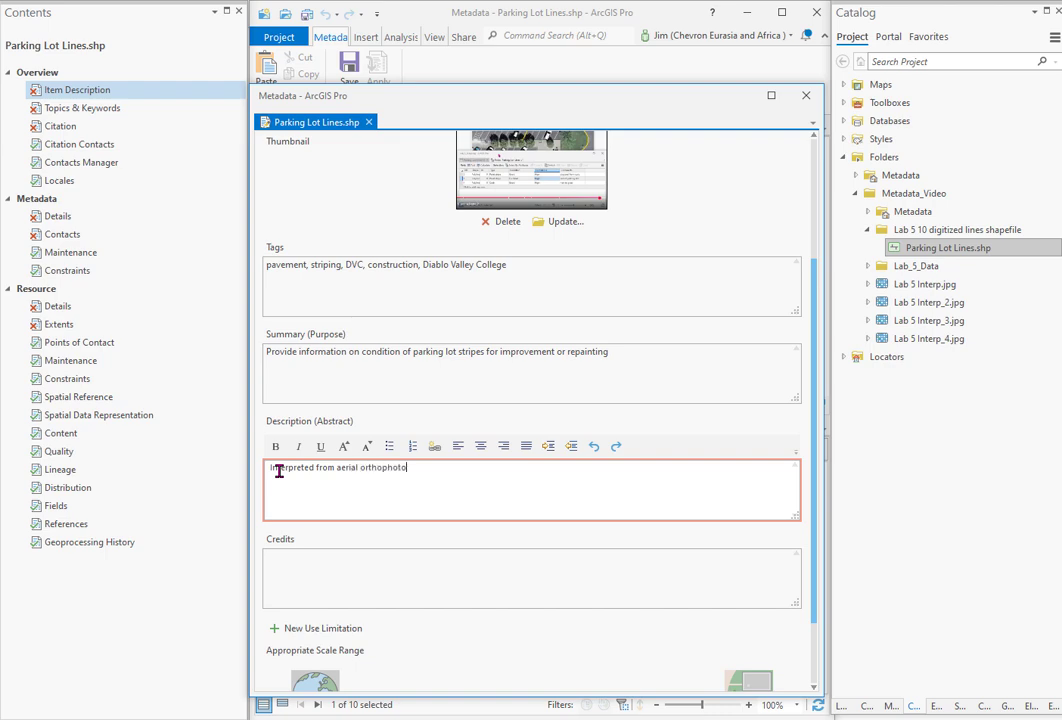
type("graph in 2021.  Not field checked.  ")
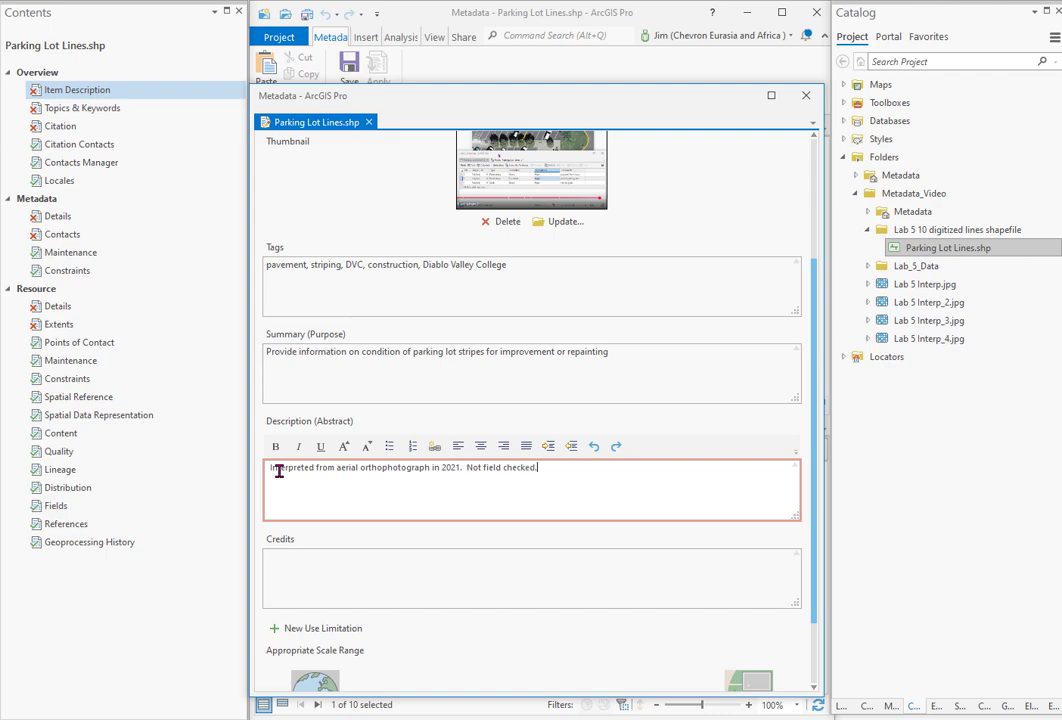
type("Location of the stripes is good.")
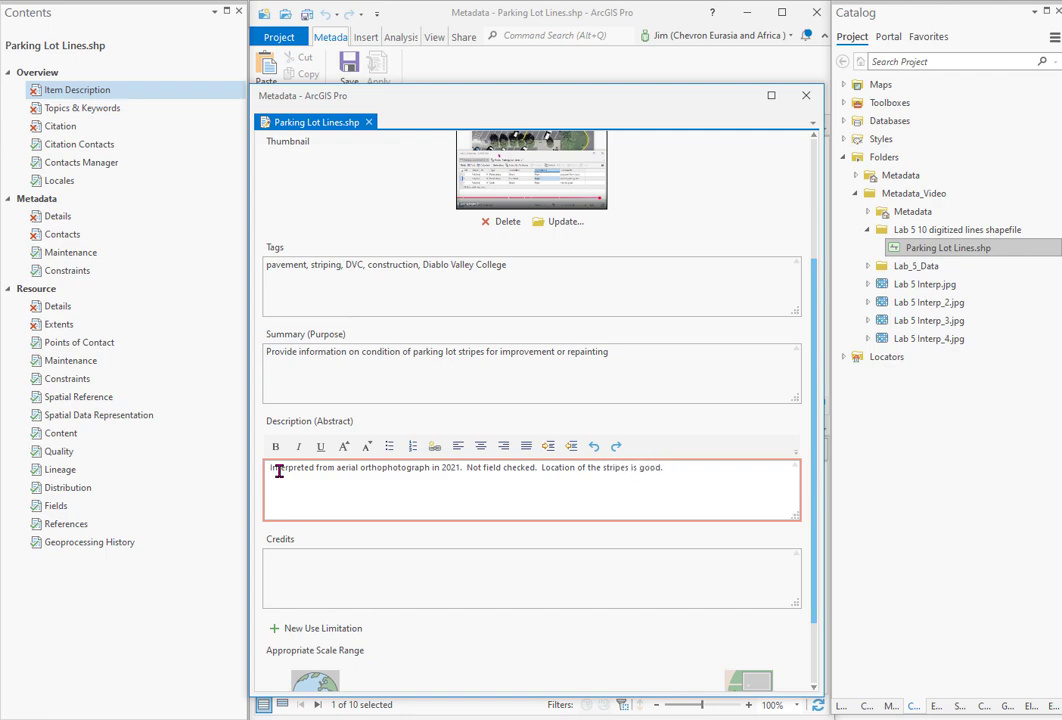
Enter "XYX Consulting Company, Martinez, California" as the credits of the item description
left_click(272, 561)
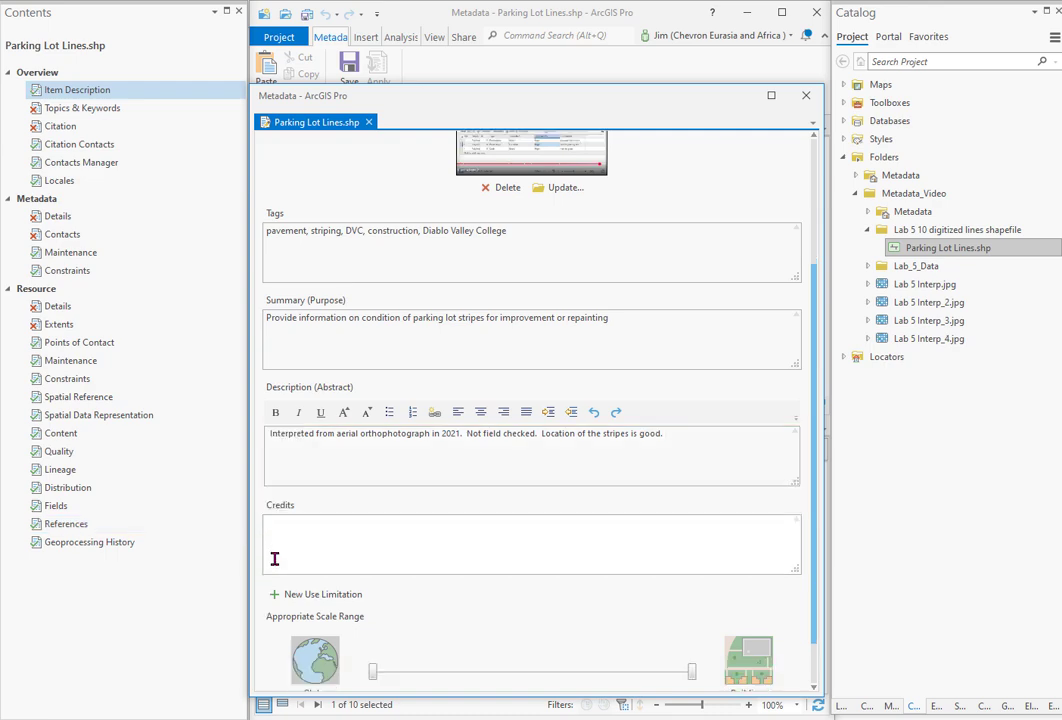
type("XYX Consulting Company, Martine")
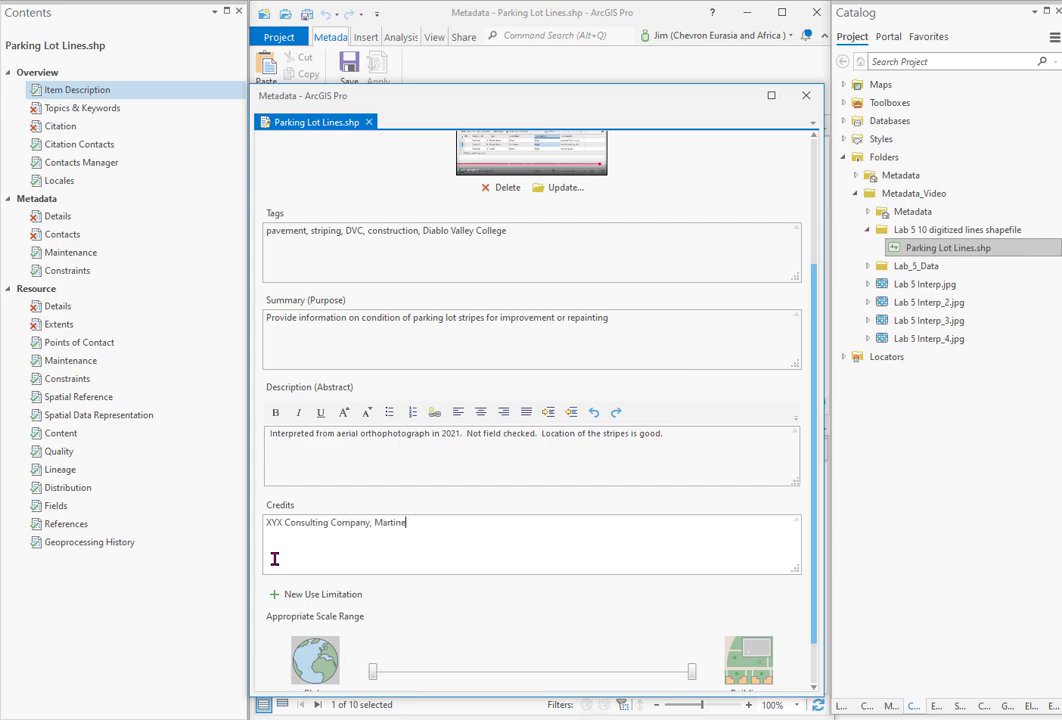
type("z, California")
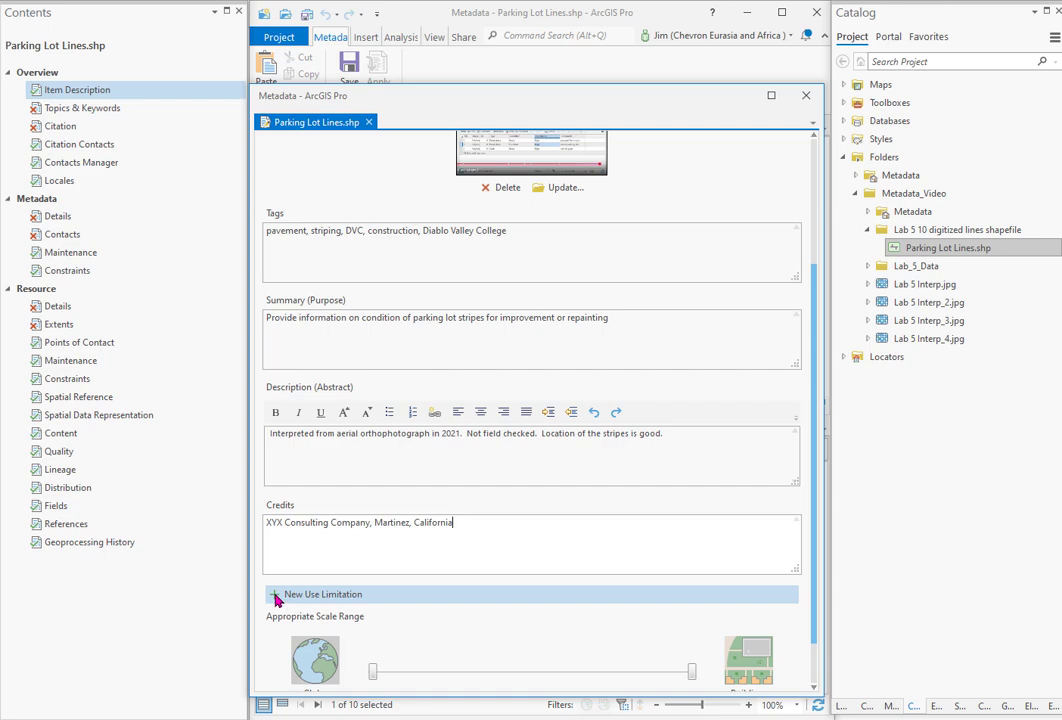
Add the use limitation "Wasn't field checked. Colors on aerial image not very good." plus the paragraph "Should only be used by Contra Costa County Public Works."
left_click(278, 594)
scroll(285, 560, "down", 2)
left_click(280, 491)
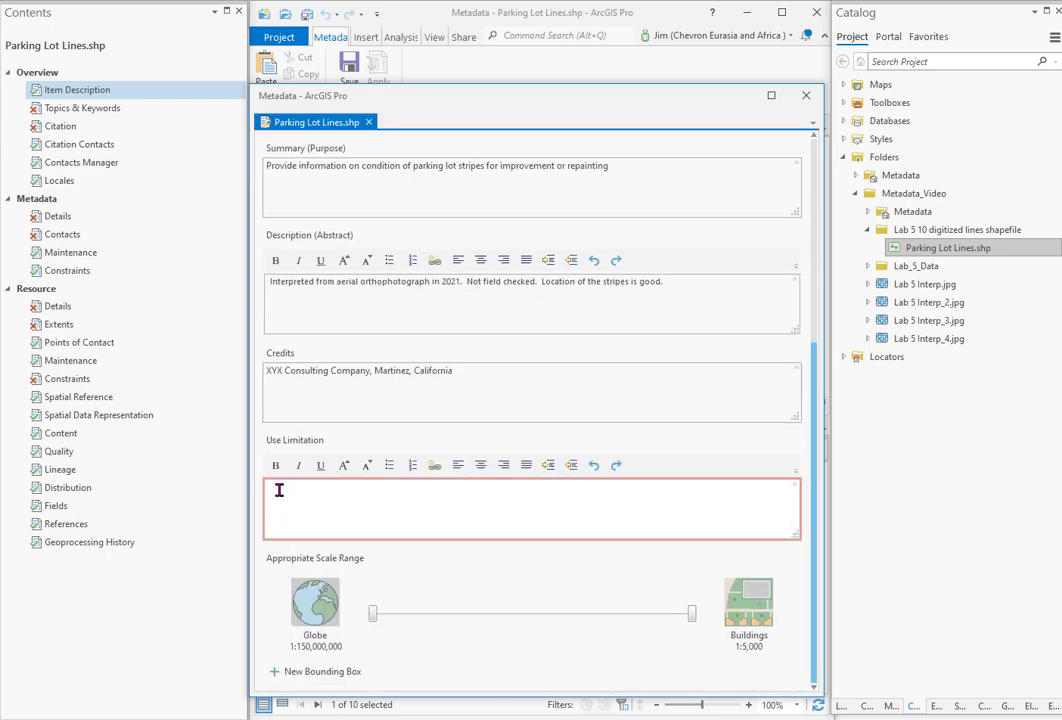
type("Wasn't field checked.  Colors on aerial image not very c")
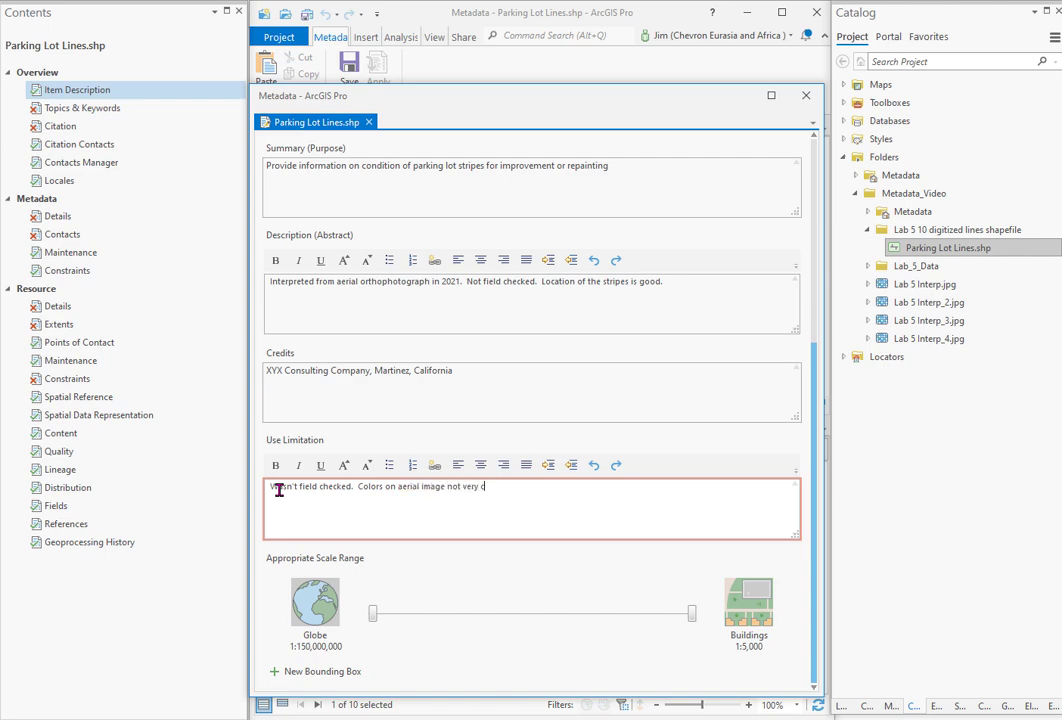
key("BackSpace")
type("gg")
key("BackSpace")
key("BackSpace")
key("BackSpace")
type("ood.")
key("Return")
type("Should only be used by Contra COst")
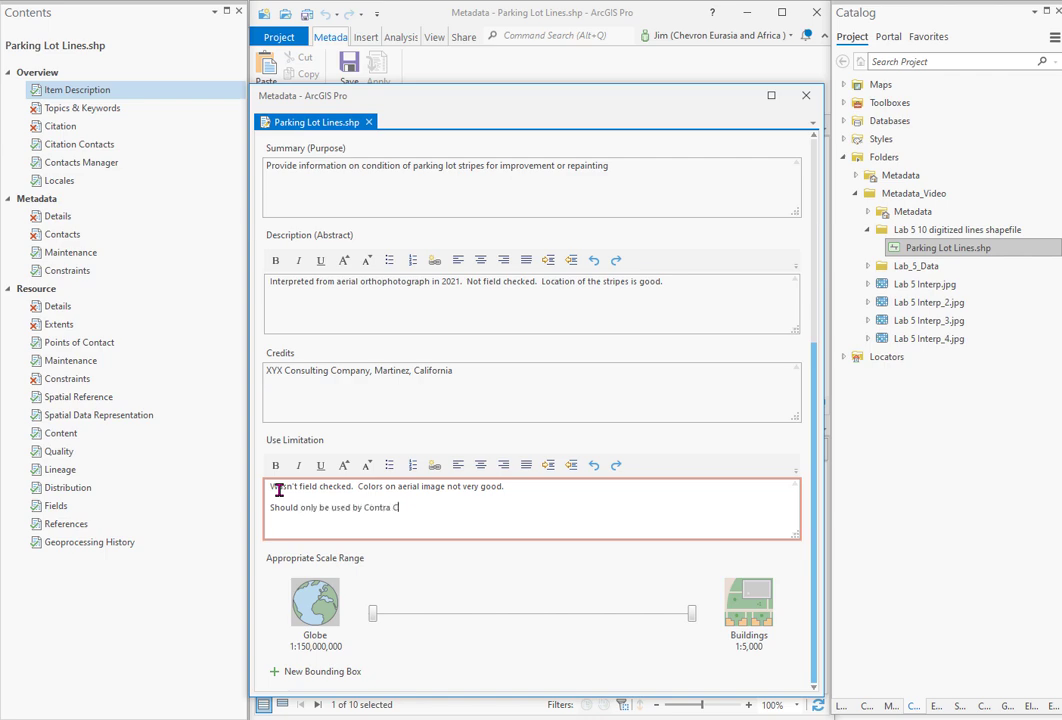
key("BackSpace")
key("BackSpace")
type("osta County Public Works.")
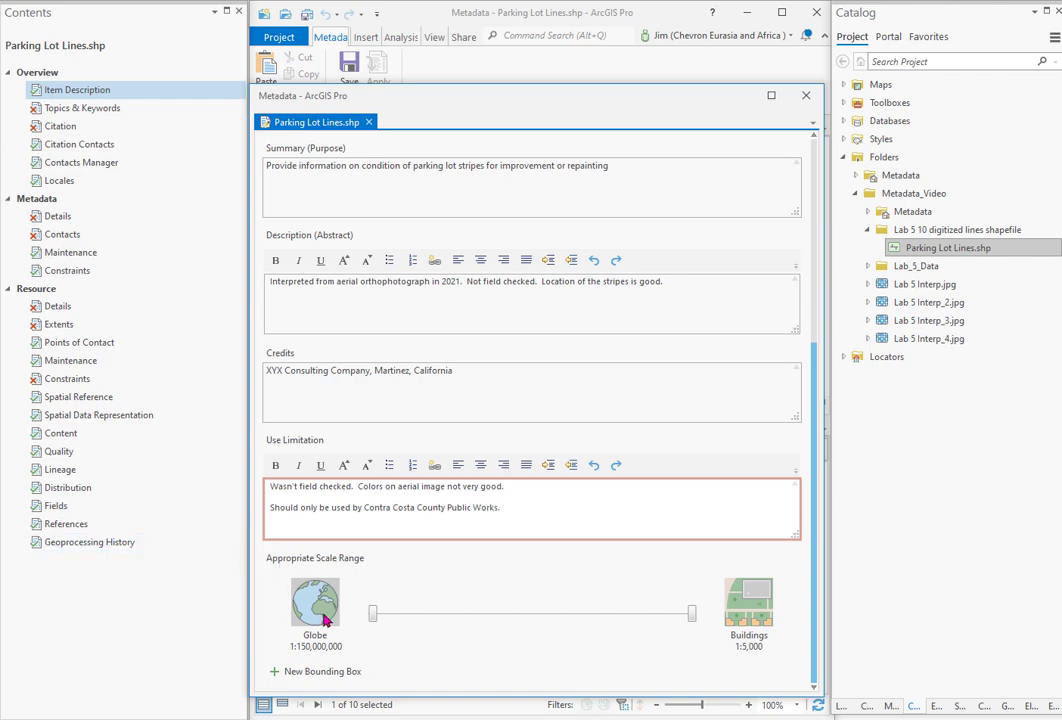
Limit the appropriate scale range to City 1:50,000 through Buildings 1:5,000 and save the metadata
left_click(373, 614)
left_click_drag(374, 618, 557, 626)
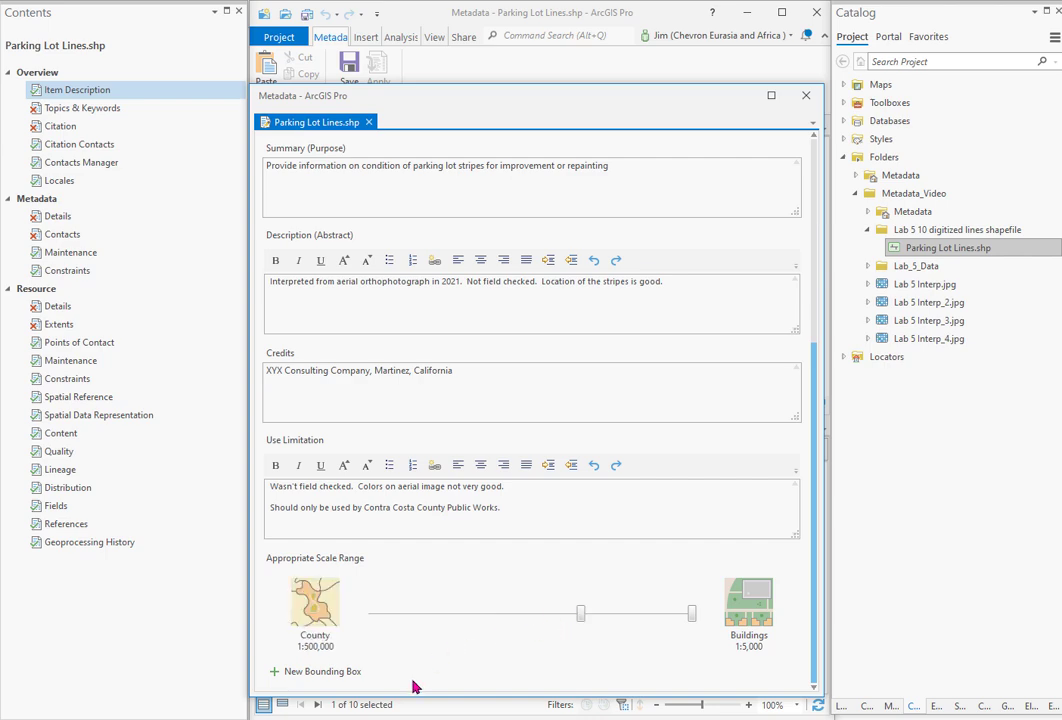
left_click_drag(581, 620, 630, 621)
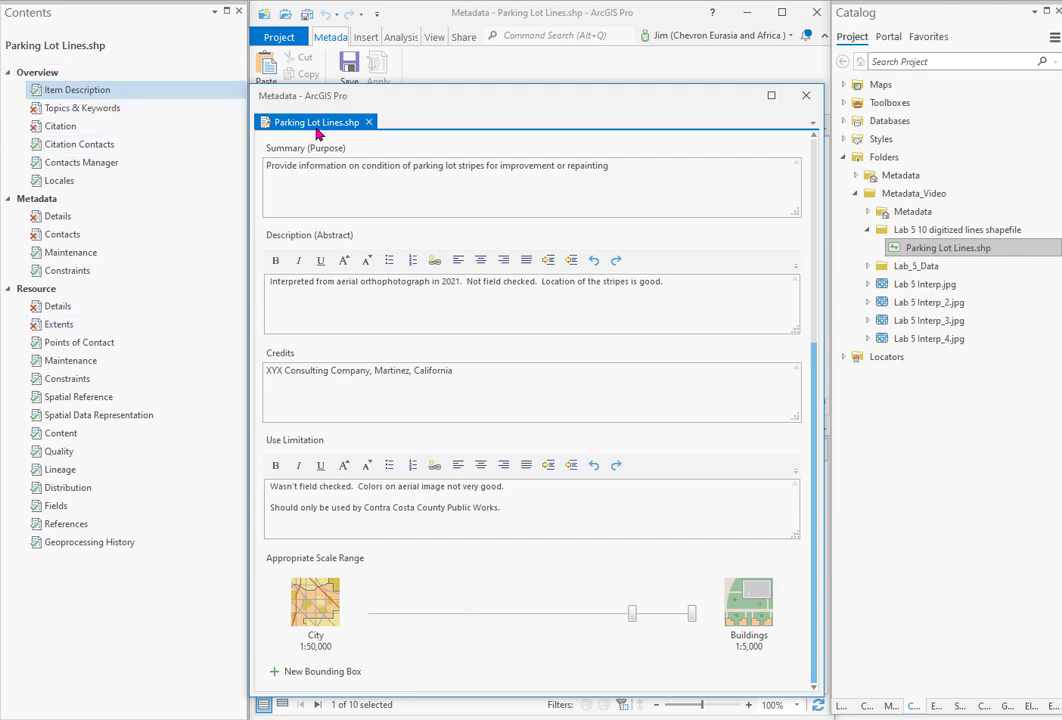
left_click(350, 64)
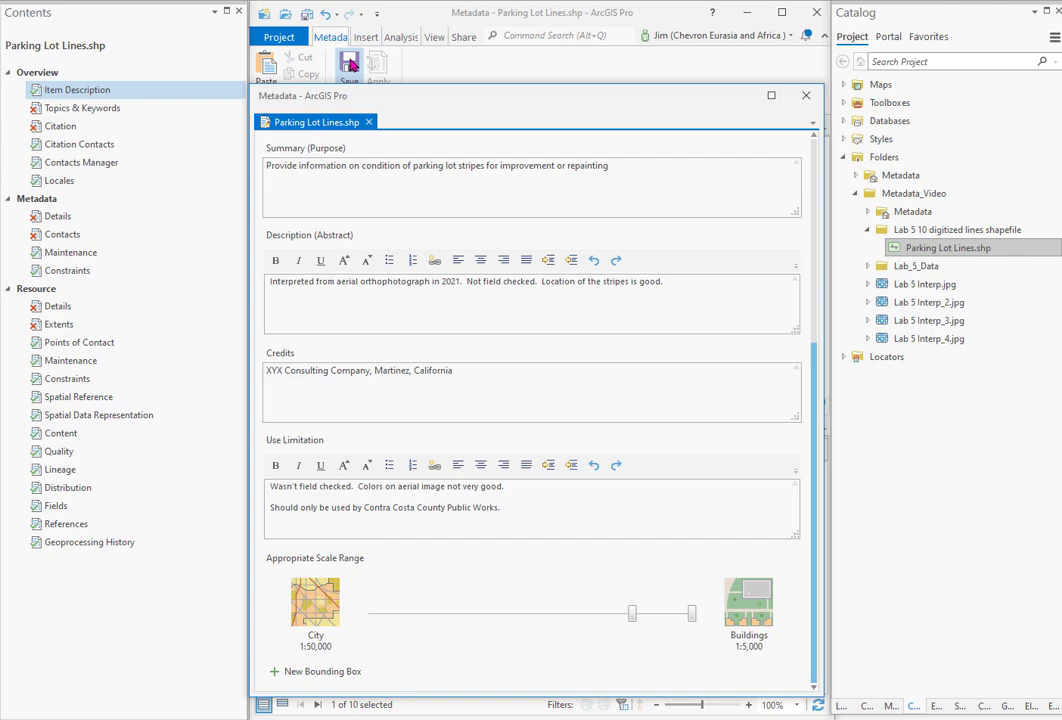
Assign the topic categories Transportation and Imagery & Base Maps to the shapefile's metadata
left_click(84, 116)
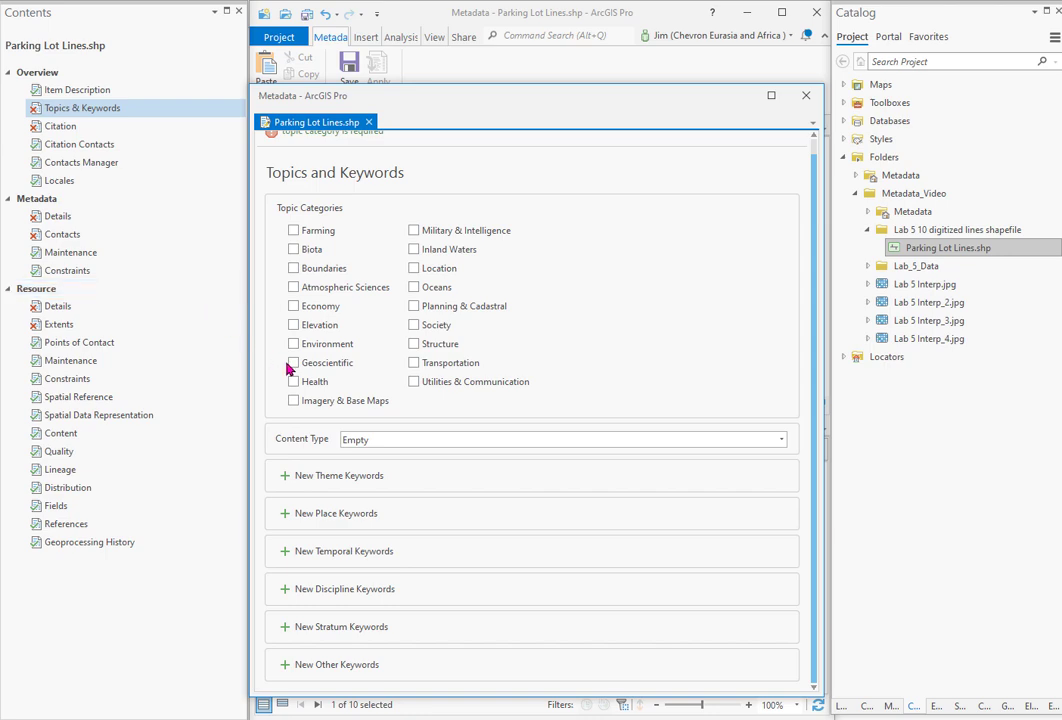
left_click(414, 364)
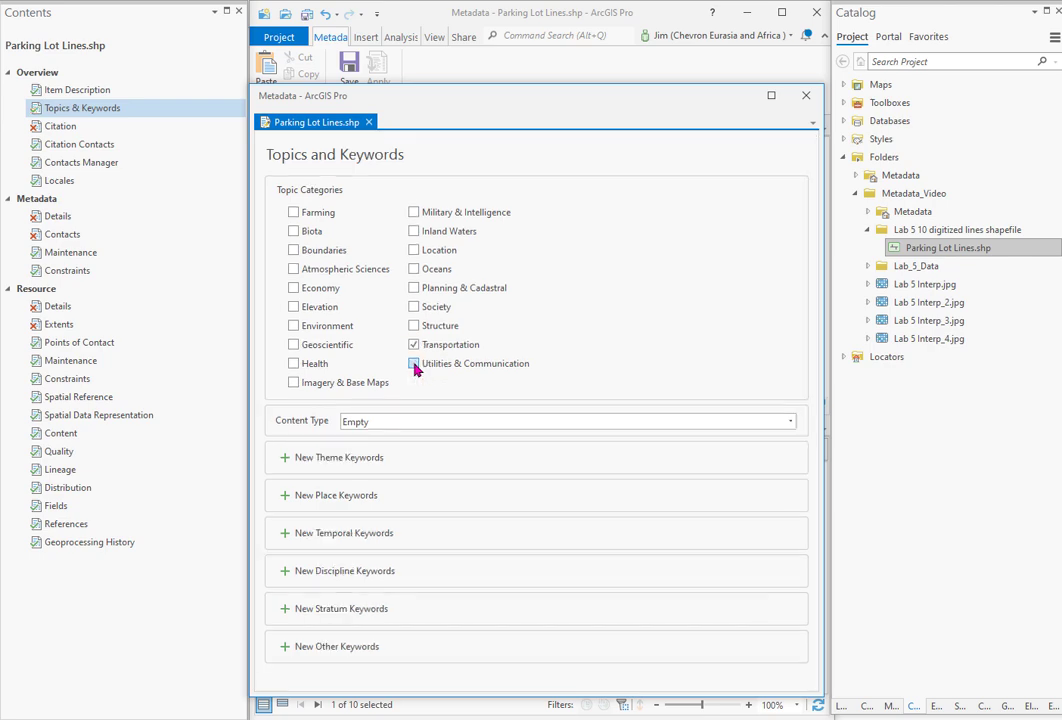
left_click(294, 384)
Look through the Citation, Citation Contacts, Contacts Manager, Locales and metadata Details pages for required entries
left_click(74, 129)
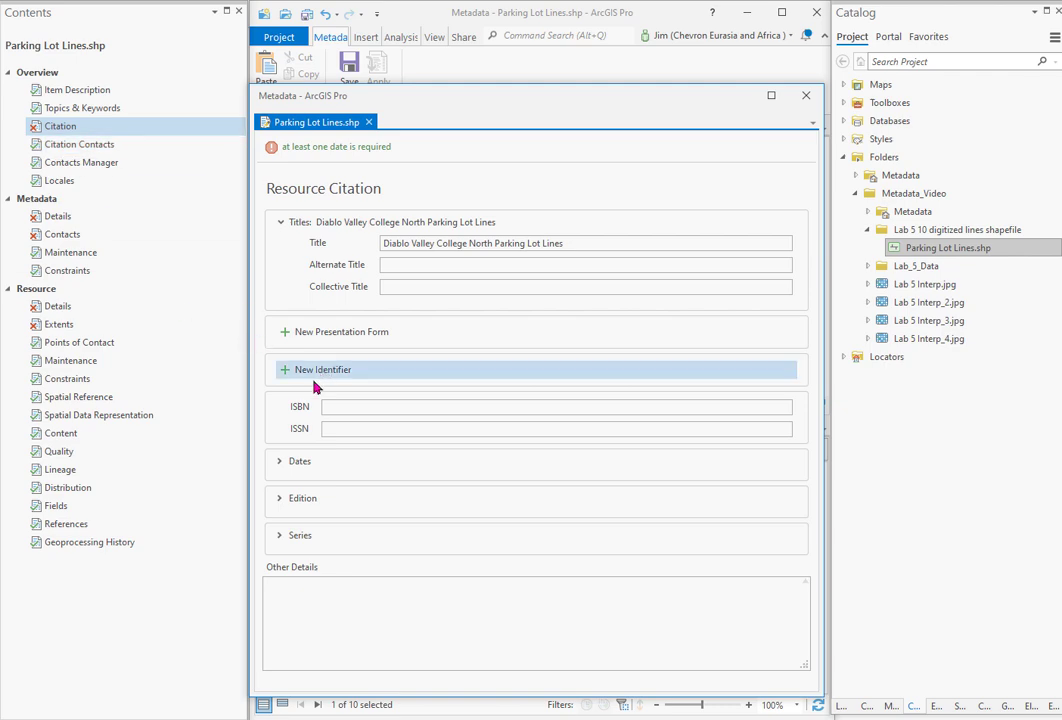
left_click(70, 144)
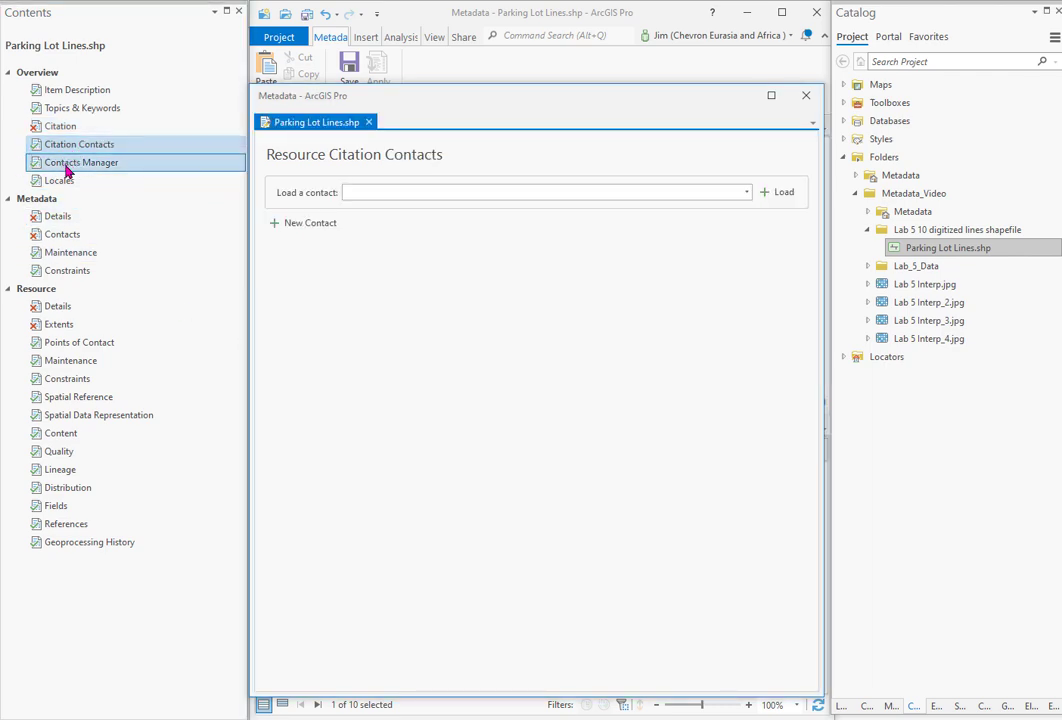
left_click(66, 170)
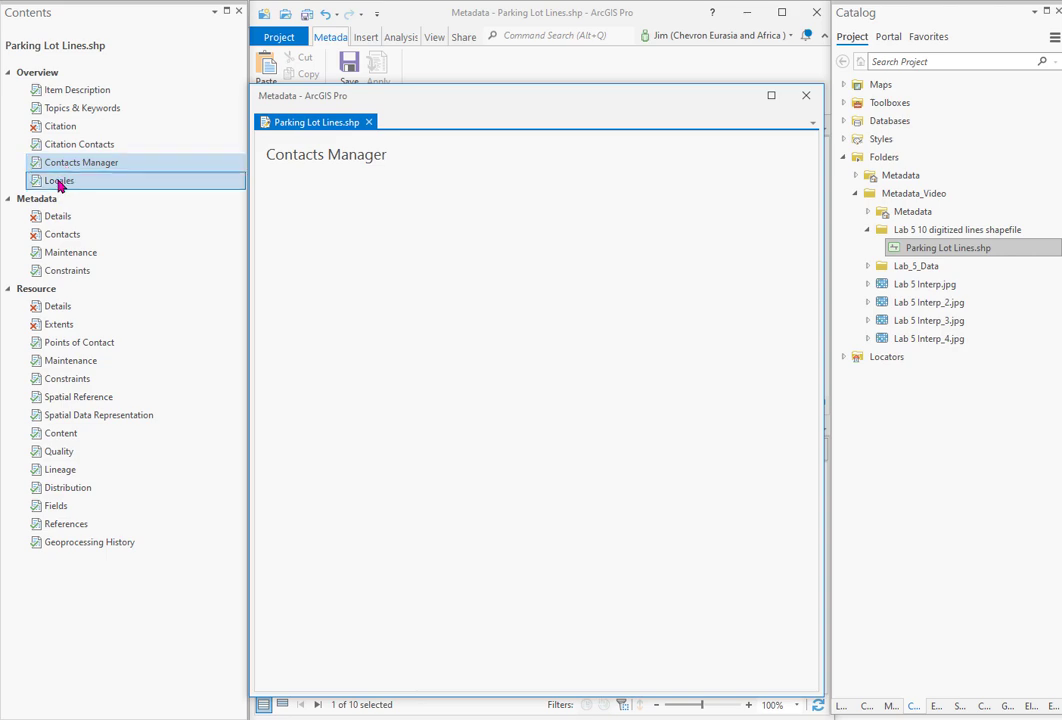
left_click(60, 179)
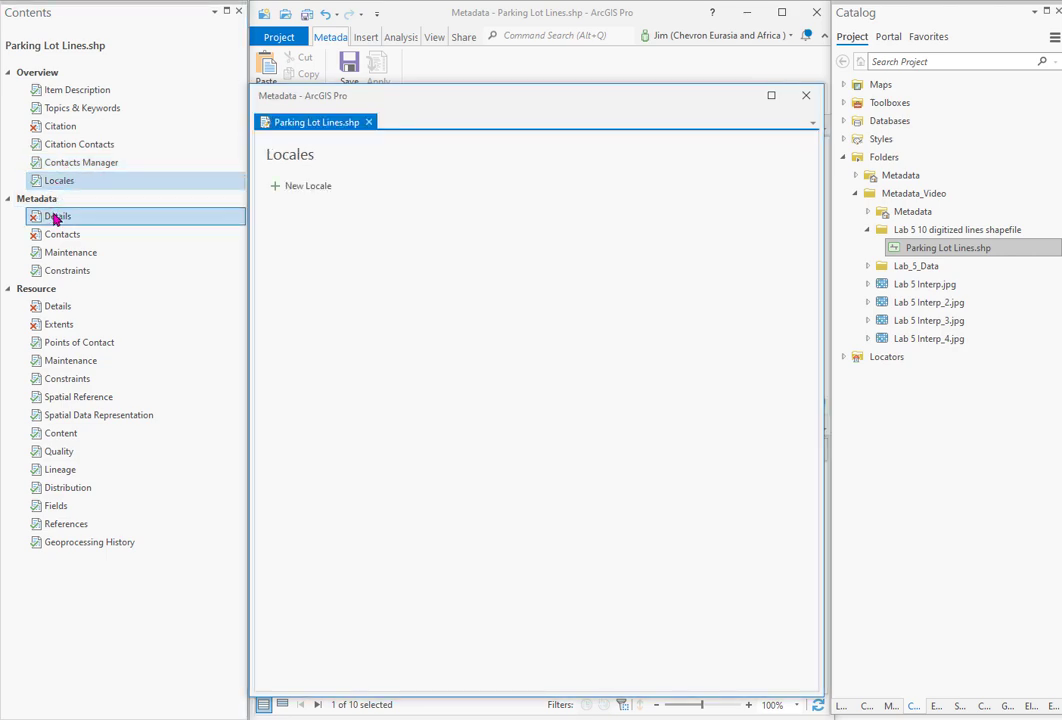
left_click(64, 224)
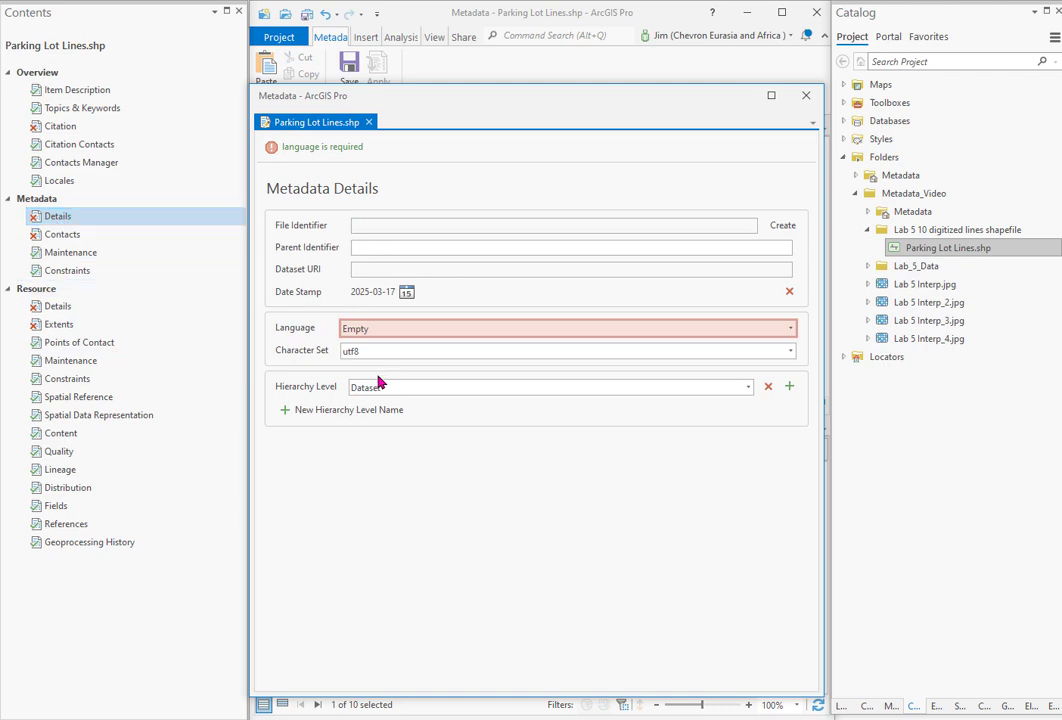
Add a new contact to the metadata contacts and enter the contact's full name
left_click(55, 239)
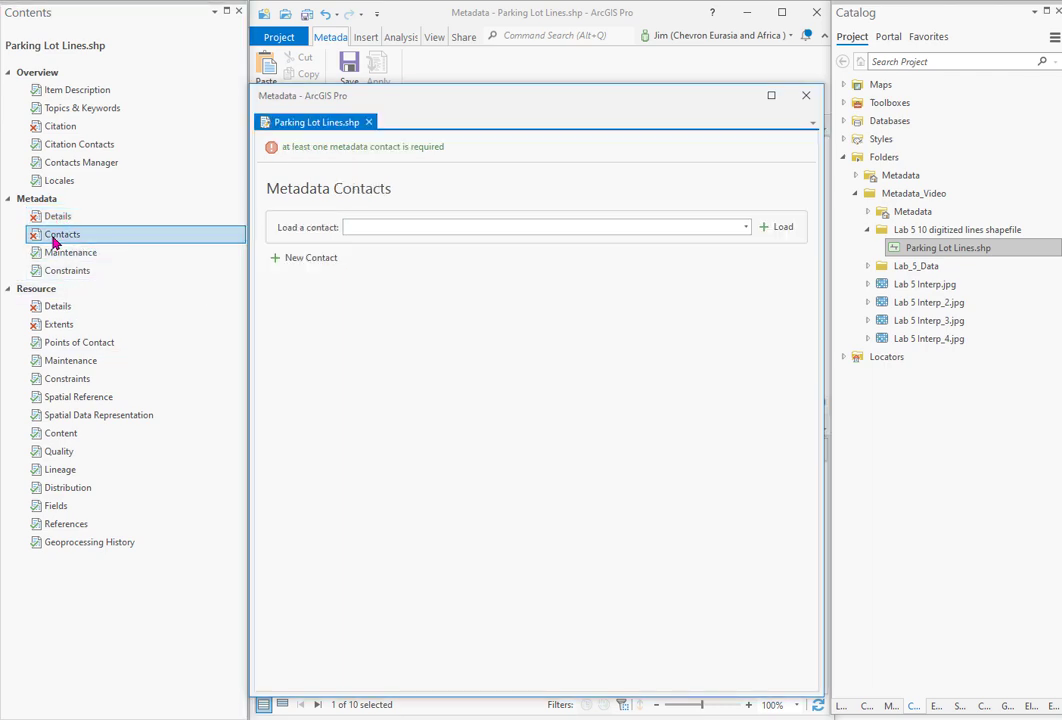
left_click(362, 230)
left_click(270, 264)
left_click(377, 261)
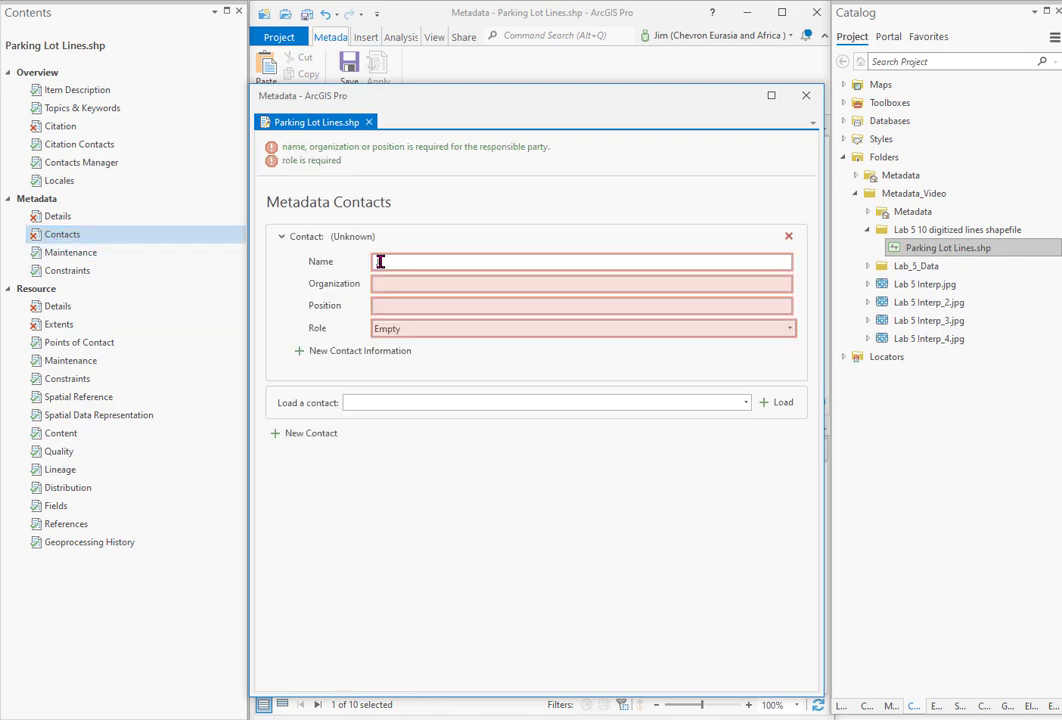
type("Jame")
type("s")
type("e Do")
type("e")
Set the metadata contact's organization to XYZ Consulting Company and position to GIS Tech, and collapse the contact entry
left_click(376, 284)
type("X")
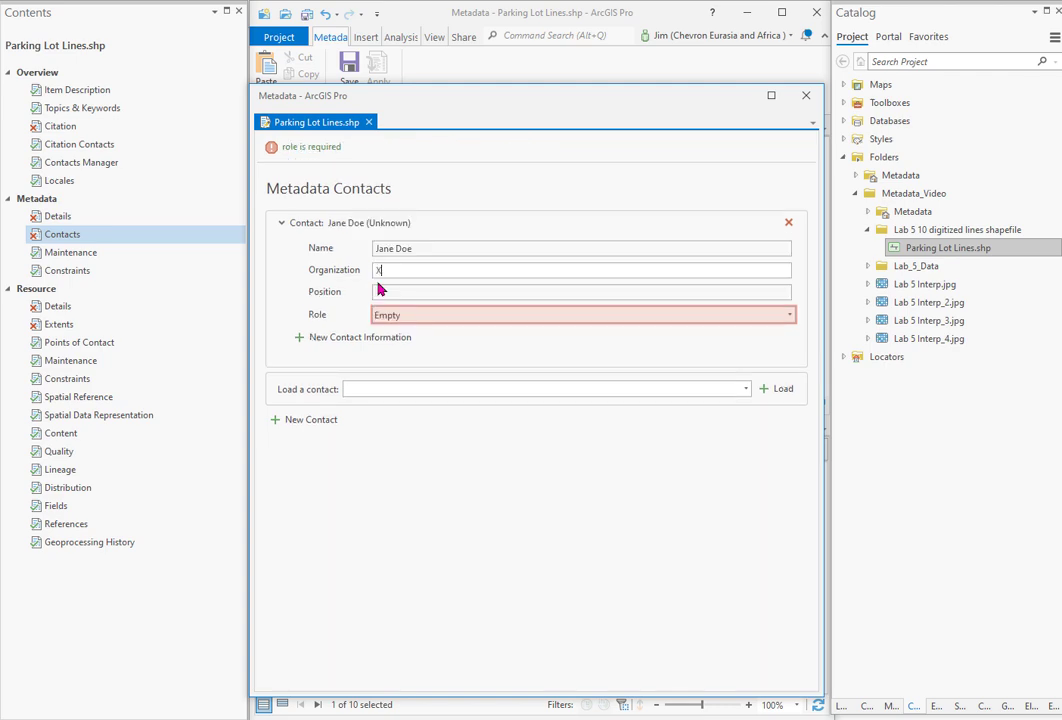
type("YZ Consulting Company")
left_click(383, 289)
type("GIS Tech")
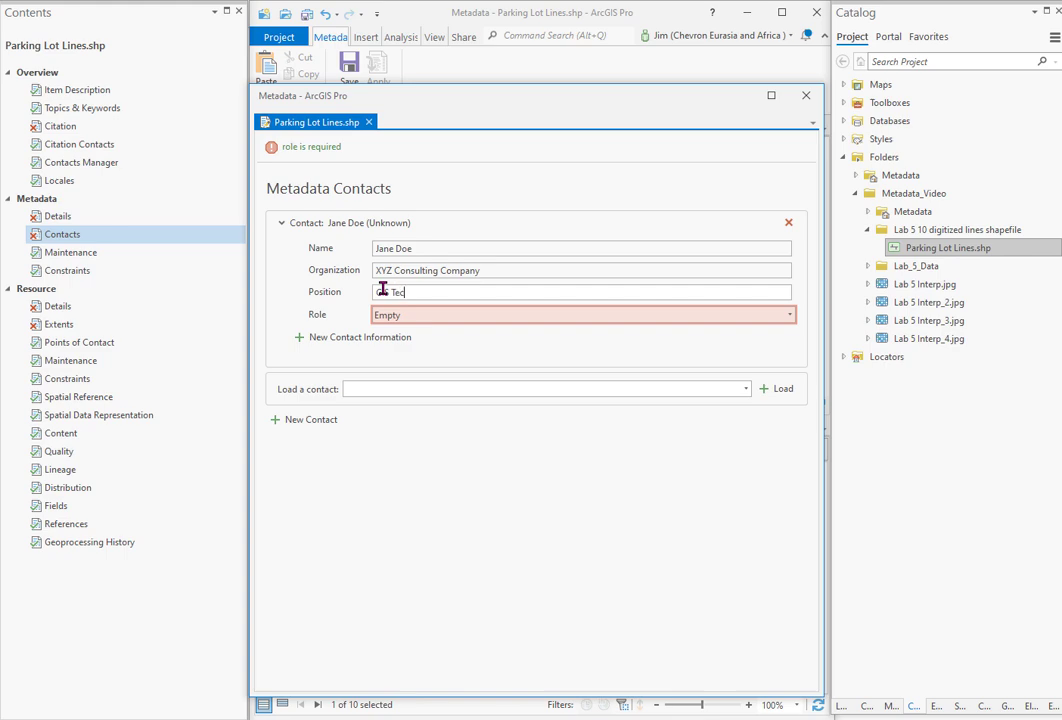
left_click(702, 226)
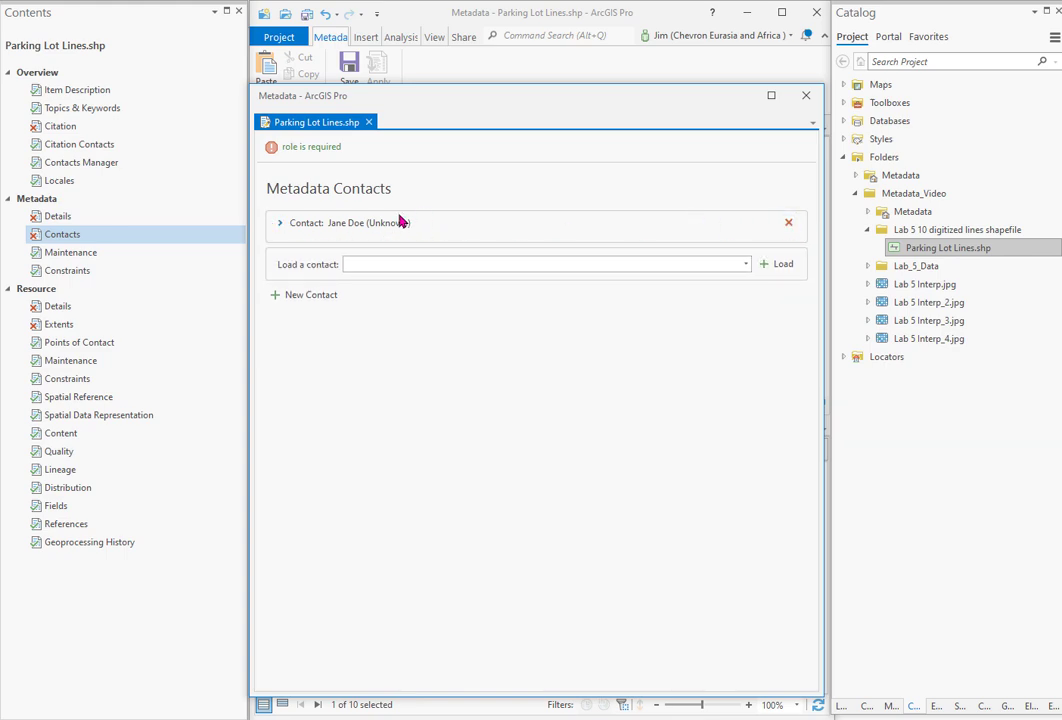
Set the update frequency of the metadata maintenance to Unknown
left_click(66, 253)
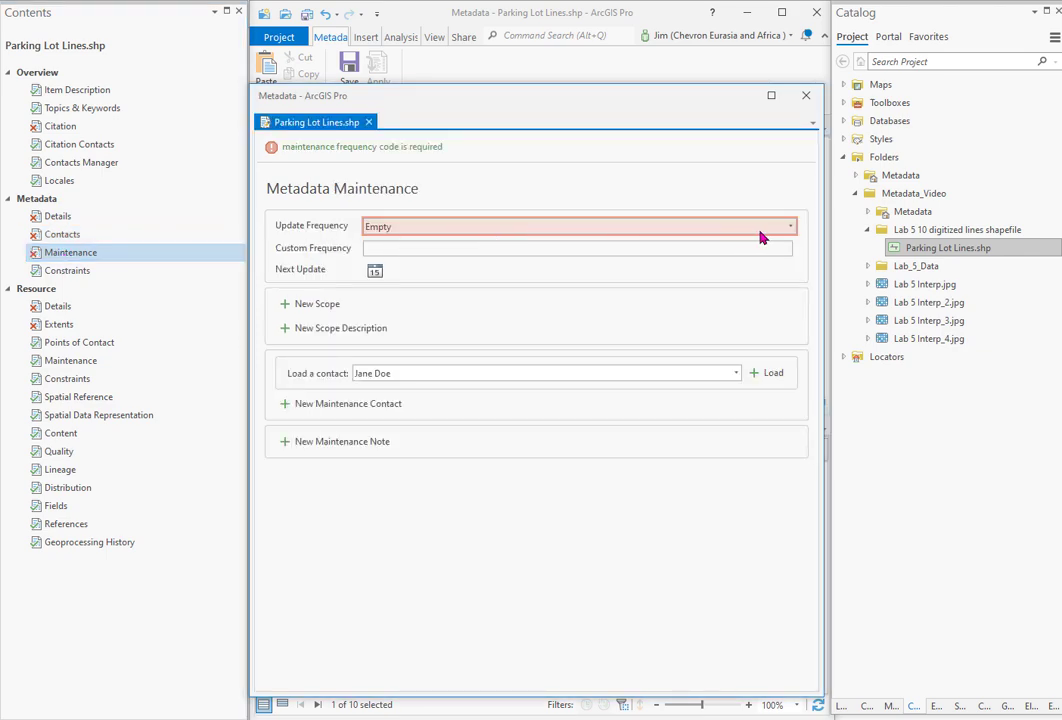
left_click(790, 227)
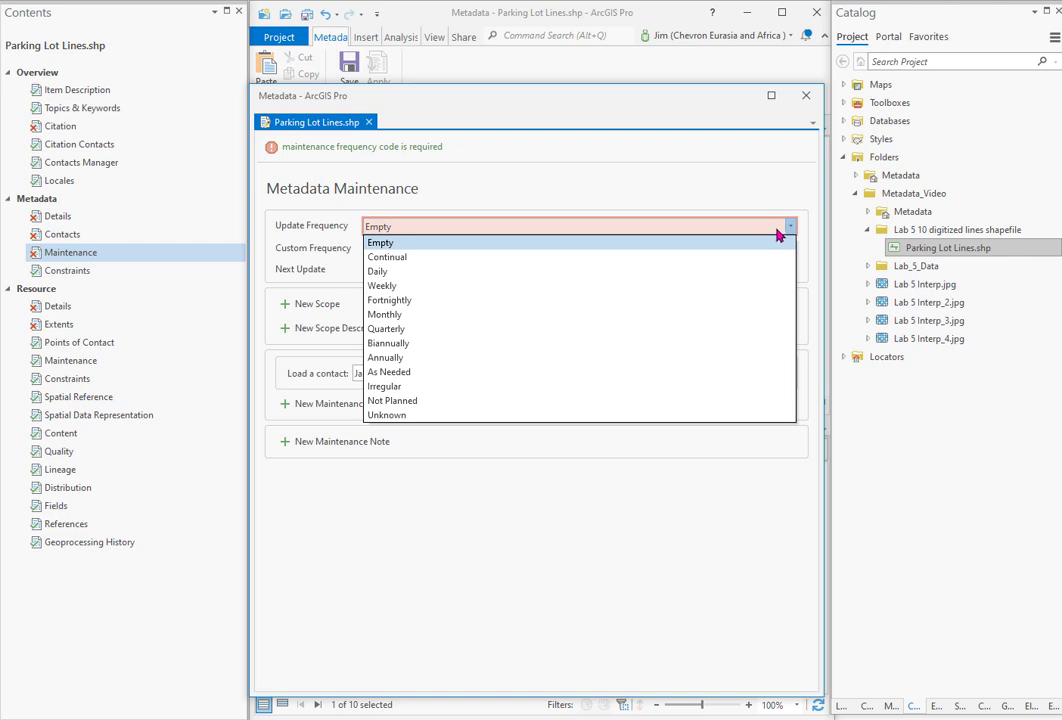
left_click(392, 415)
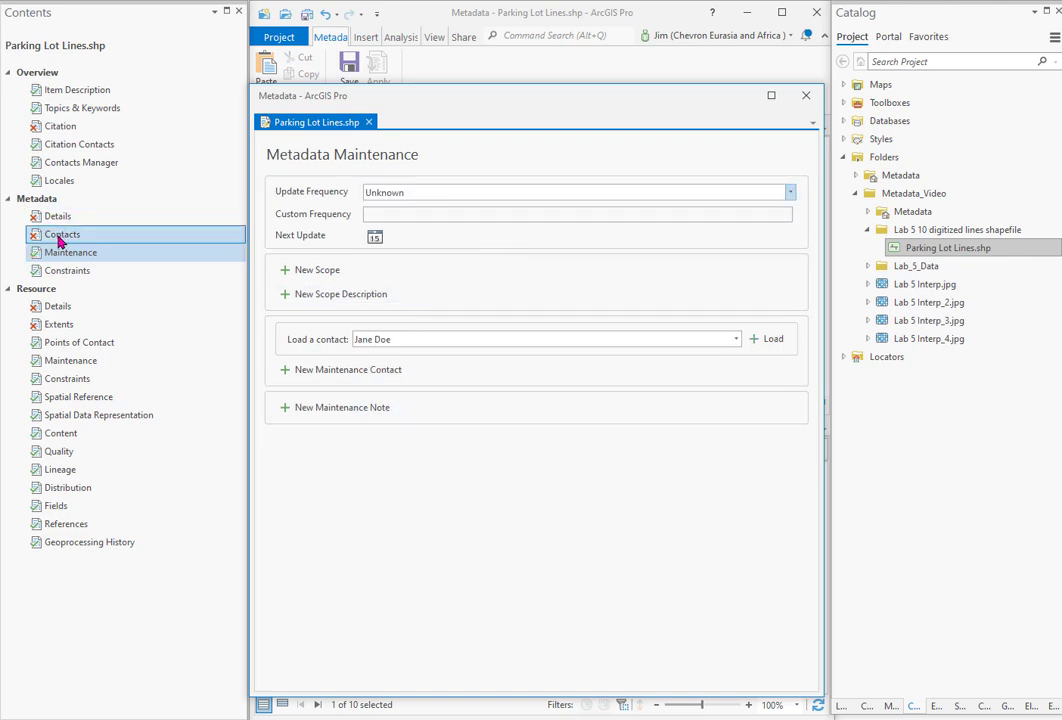
Look over the metadata Constraints page and the Resource section's list of pages
left_click(70, 279)
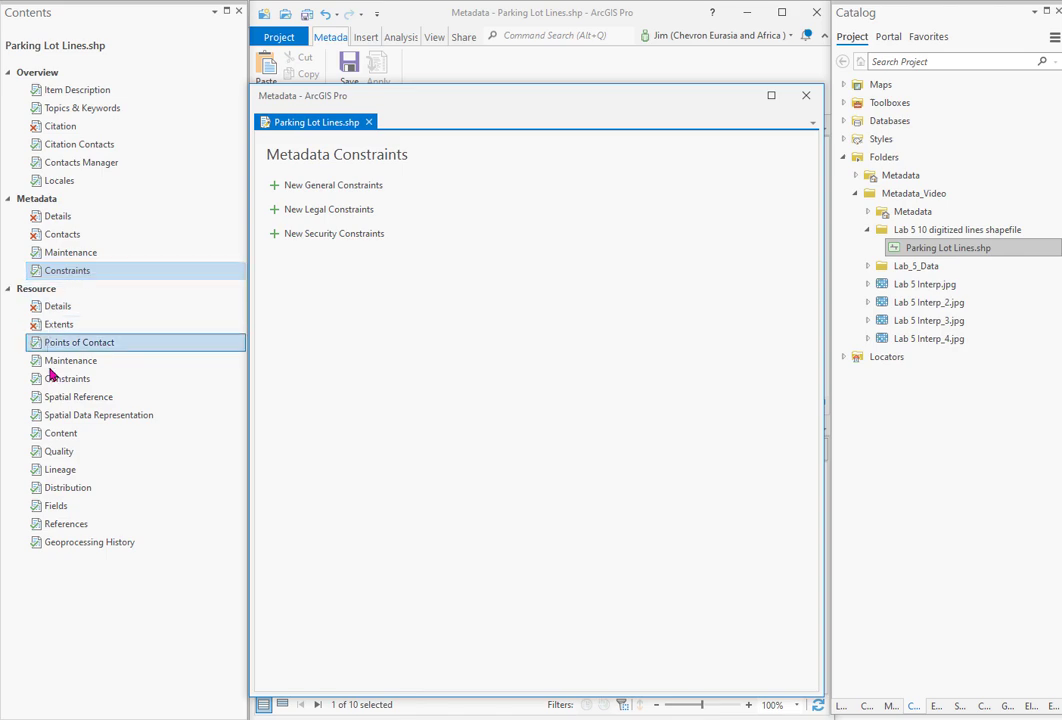
left_click(37, 290)
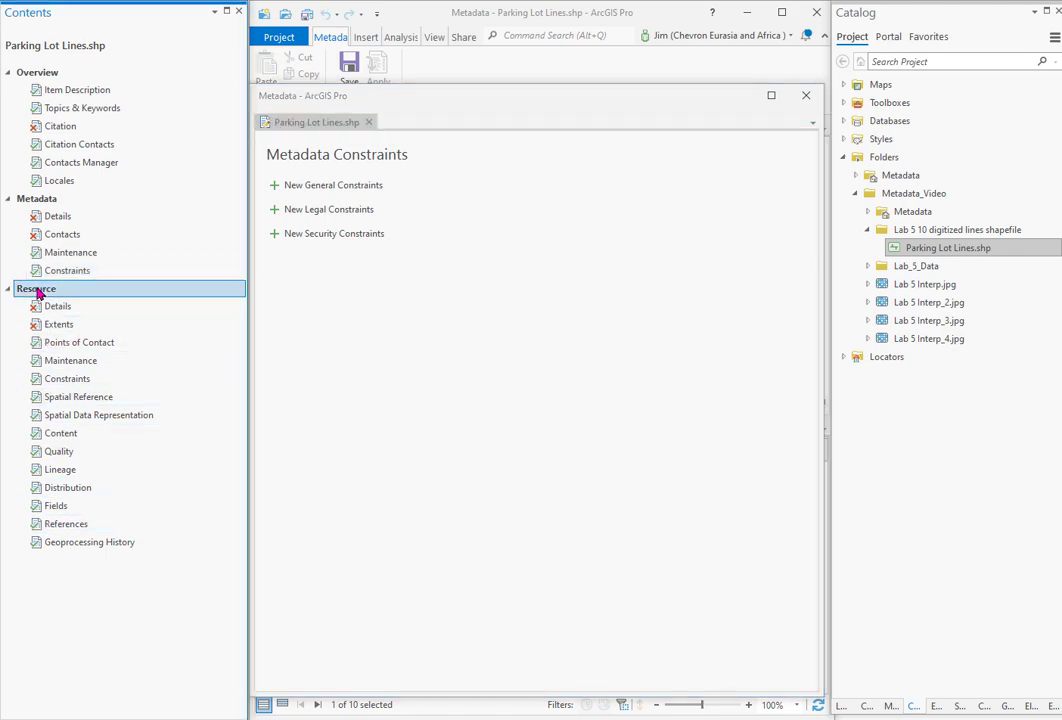
Add new general constraints to the resource constraints with the use limitation "Not for safety purposes."
left_click(57, 307)
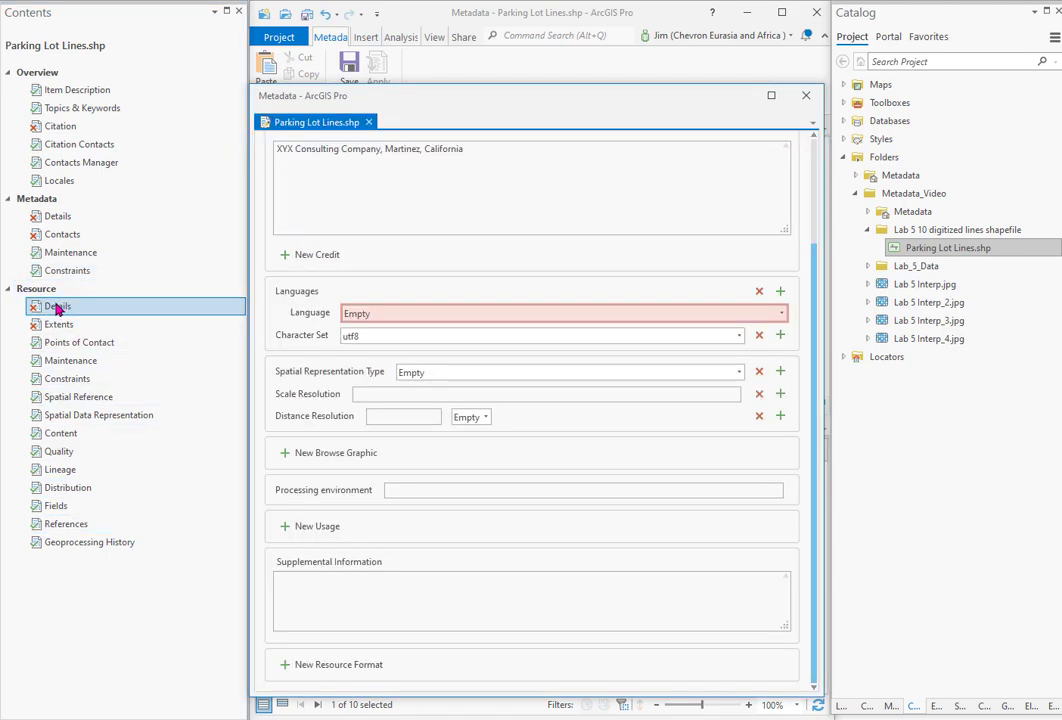
left_click(61, 325)
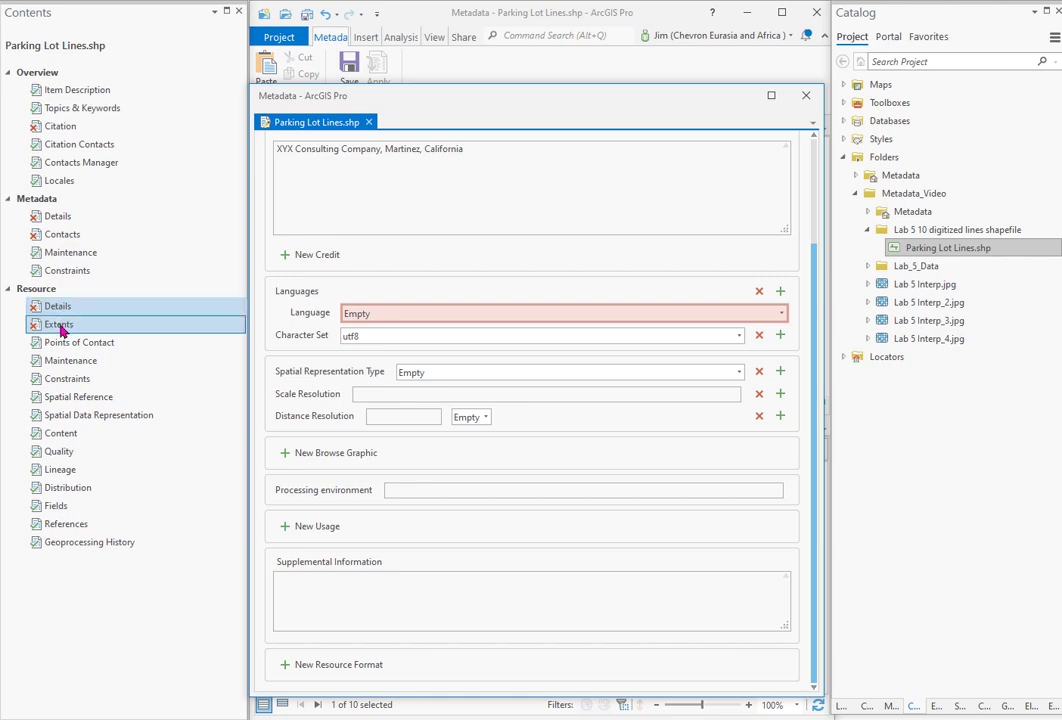
left_click(62, 361)
left_click(60, 379)
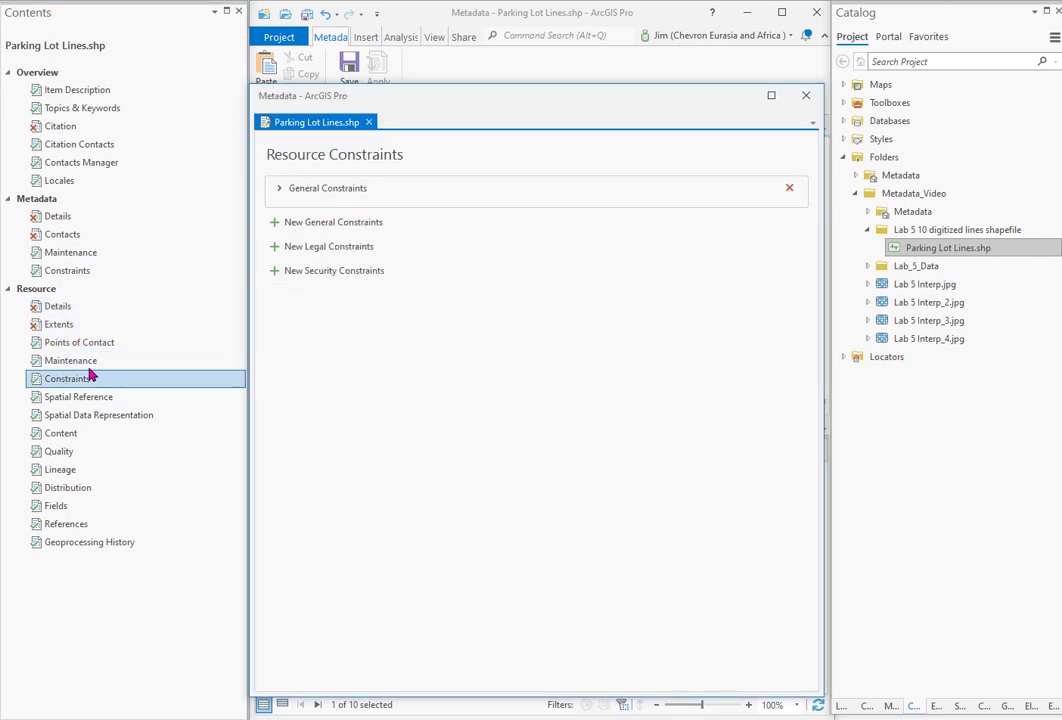
left_click(276, 223)
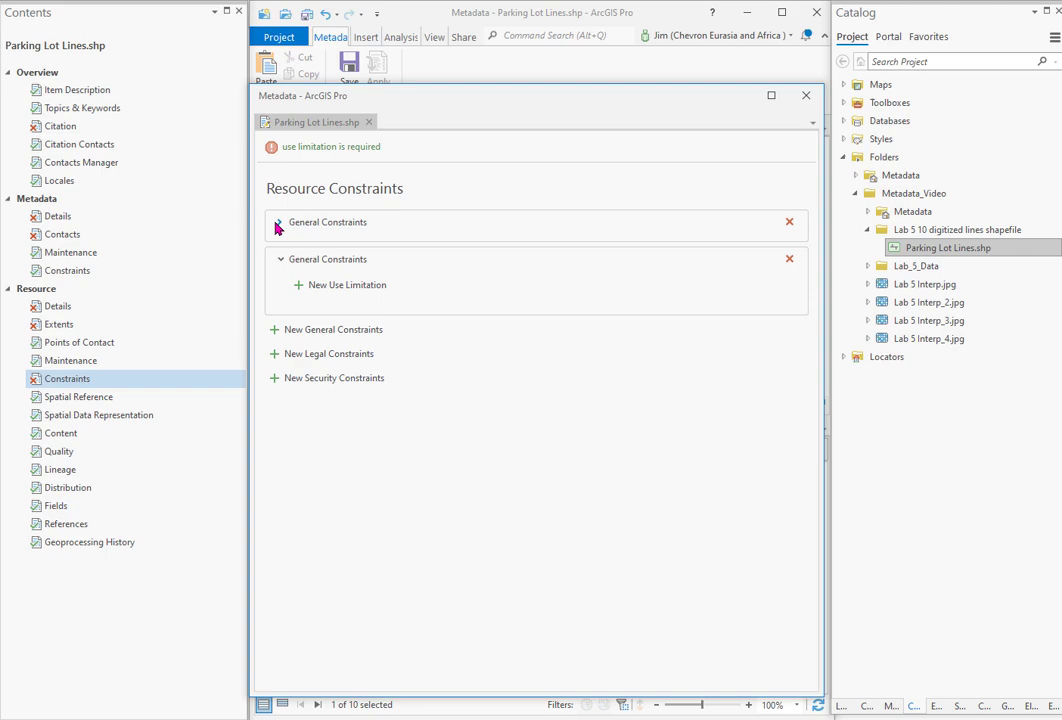
left_click(303, 288)
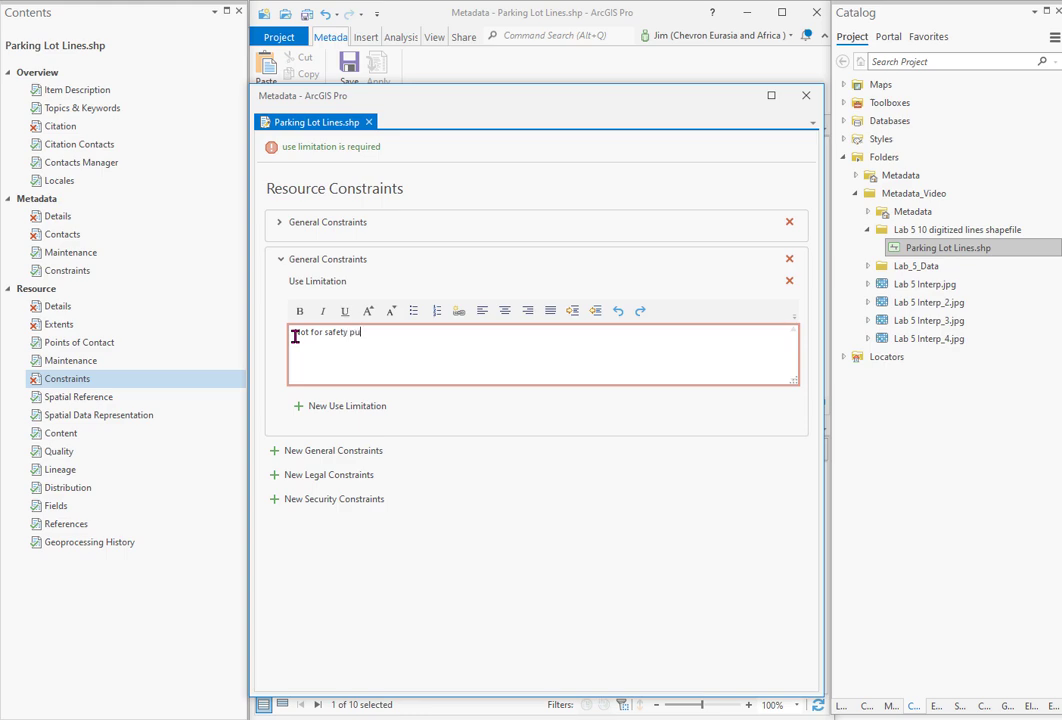
type("Not for safety purposes.")
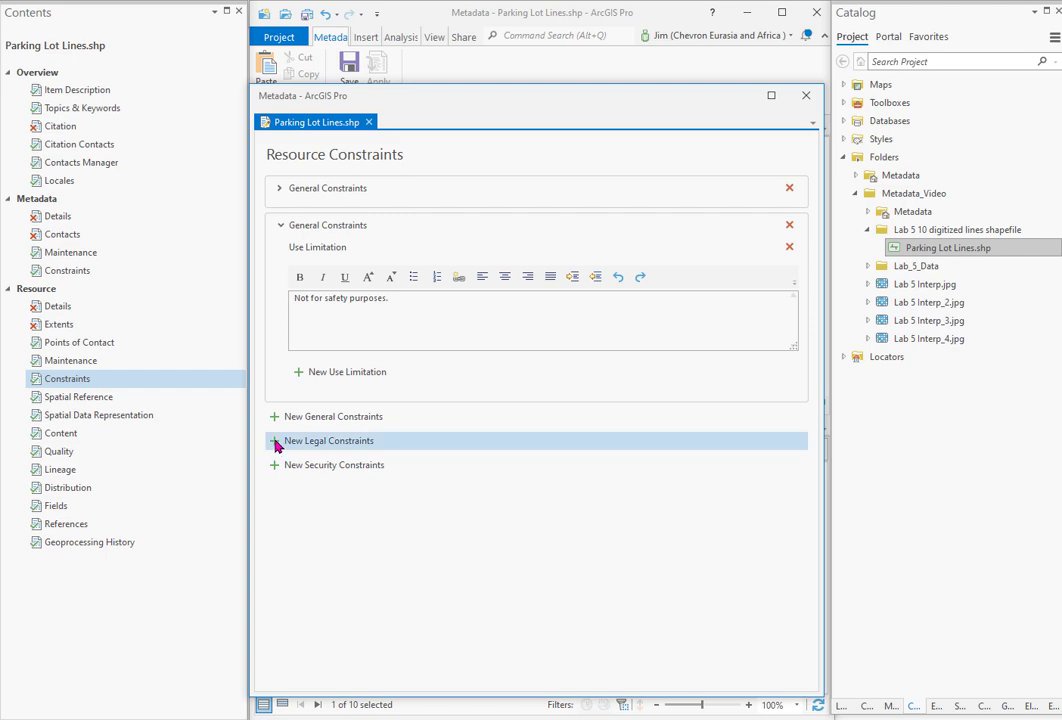
Add legal constraints to the resource with access and use constraints both Restricted, and save and close the metadata
left_click(287, 441)
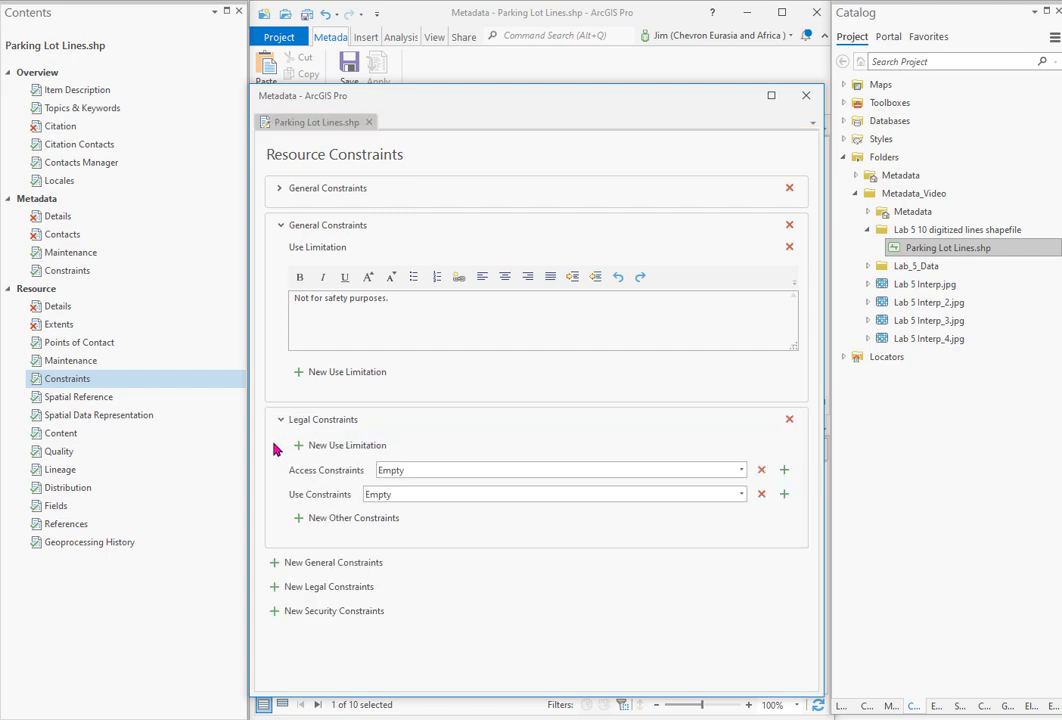
left_click(741, 470)
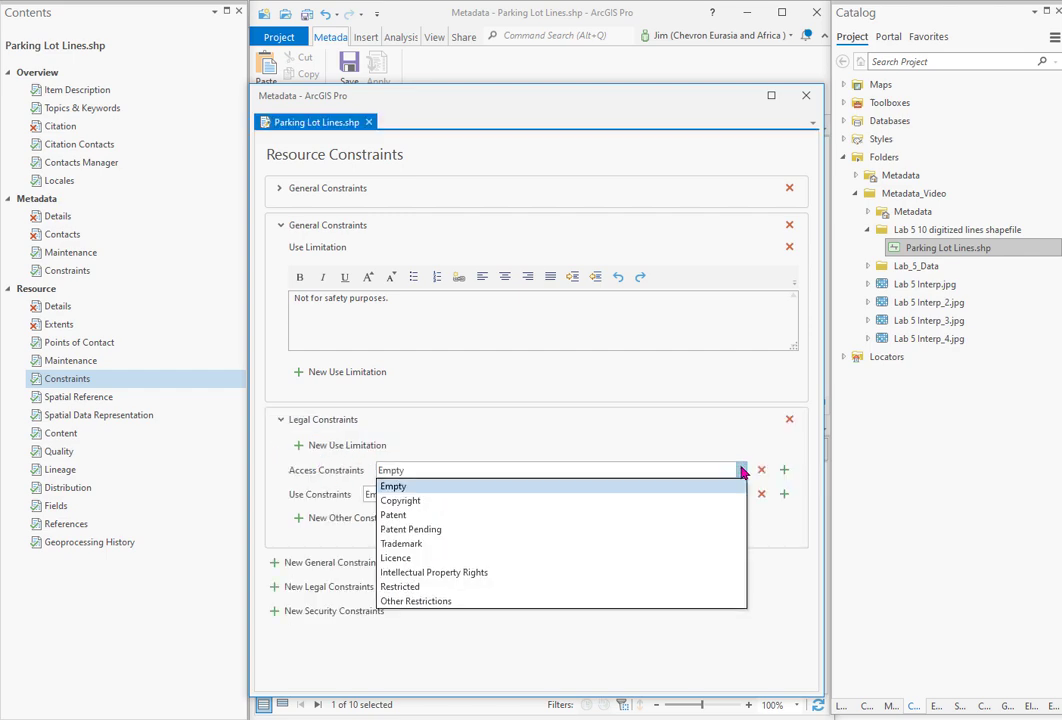
left_click(550, 587)
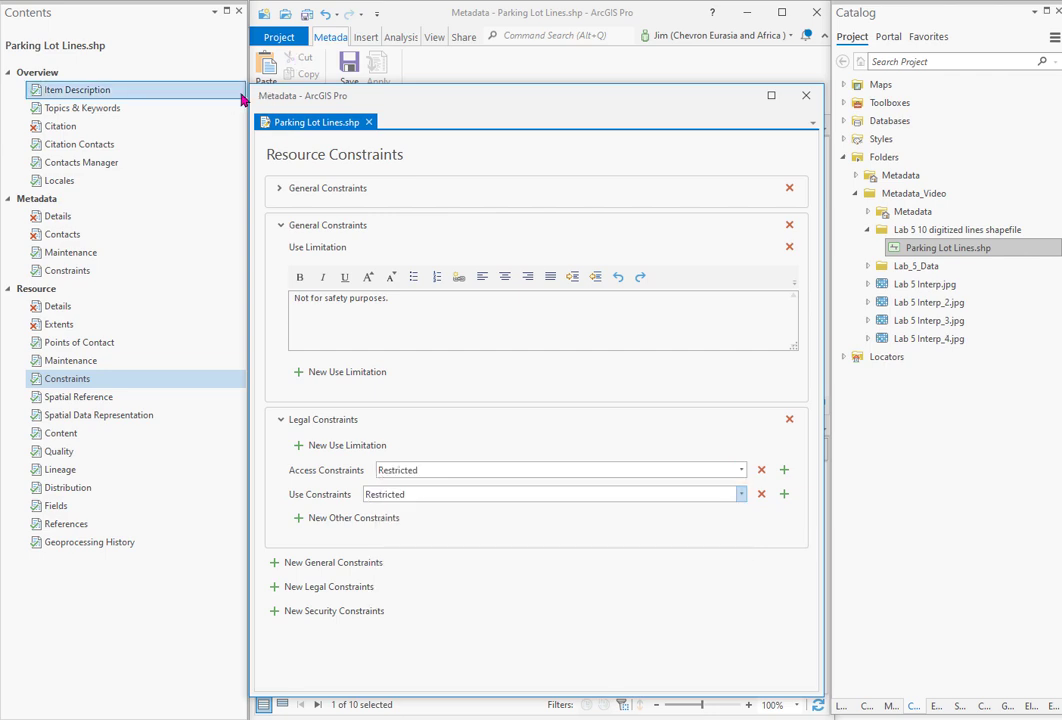
left_click(350, 66)
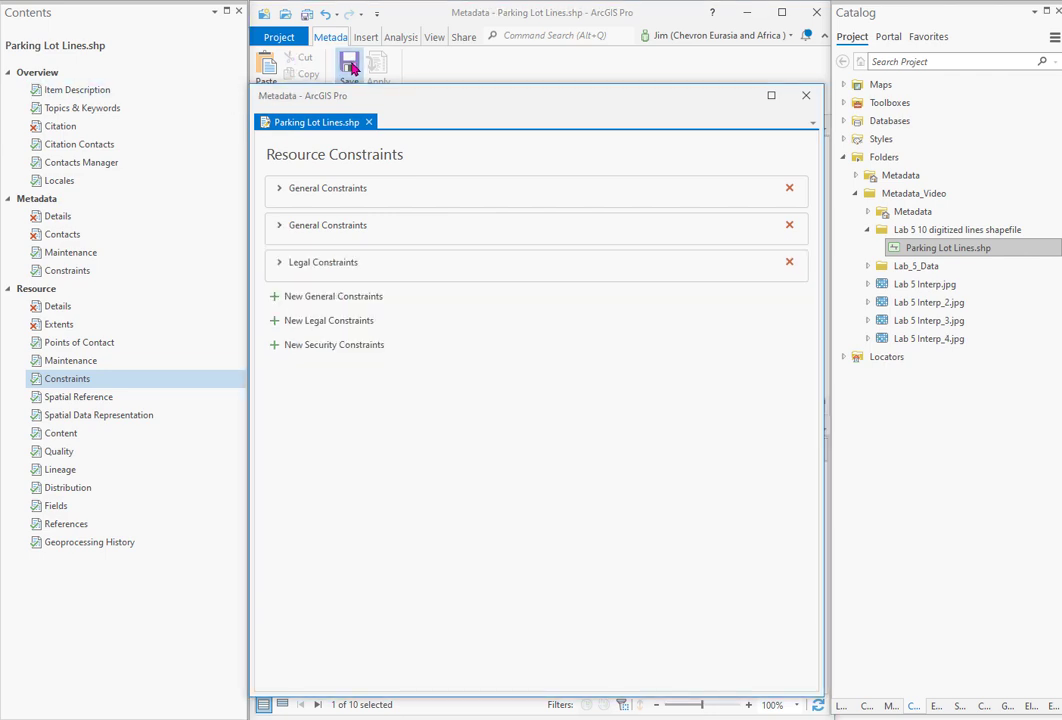
left_click(807, 97)
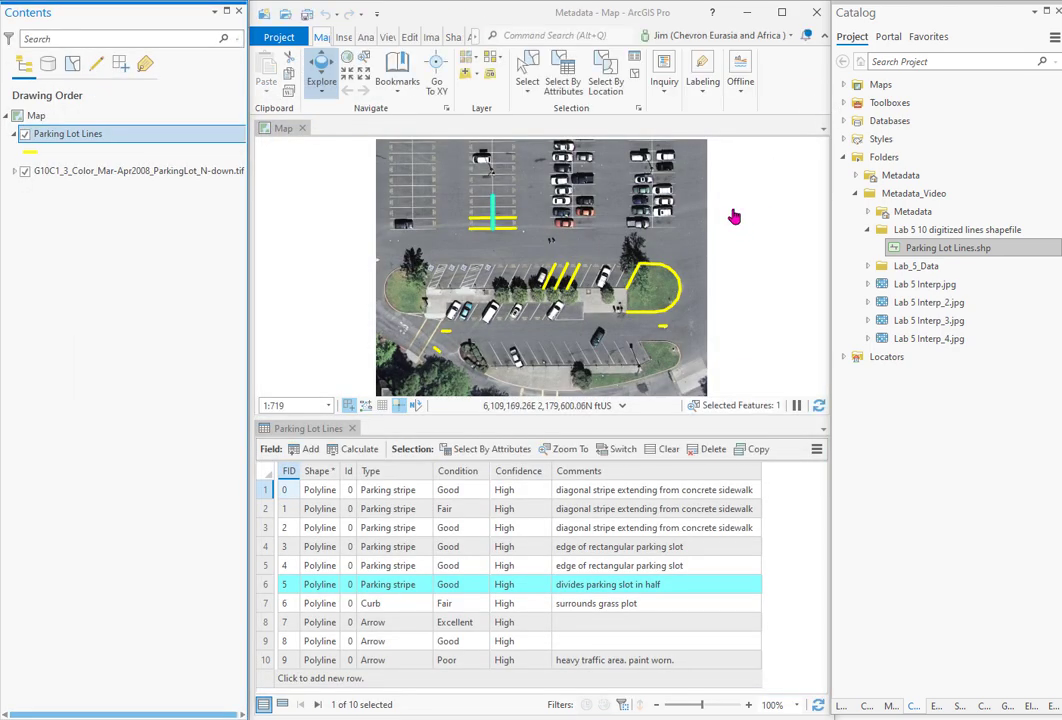
Switch to File Explorer, open Parking Lot Lines.shp.xml in the browser, and examine the saved metadata tags
key("alt+Tab")
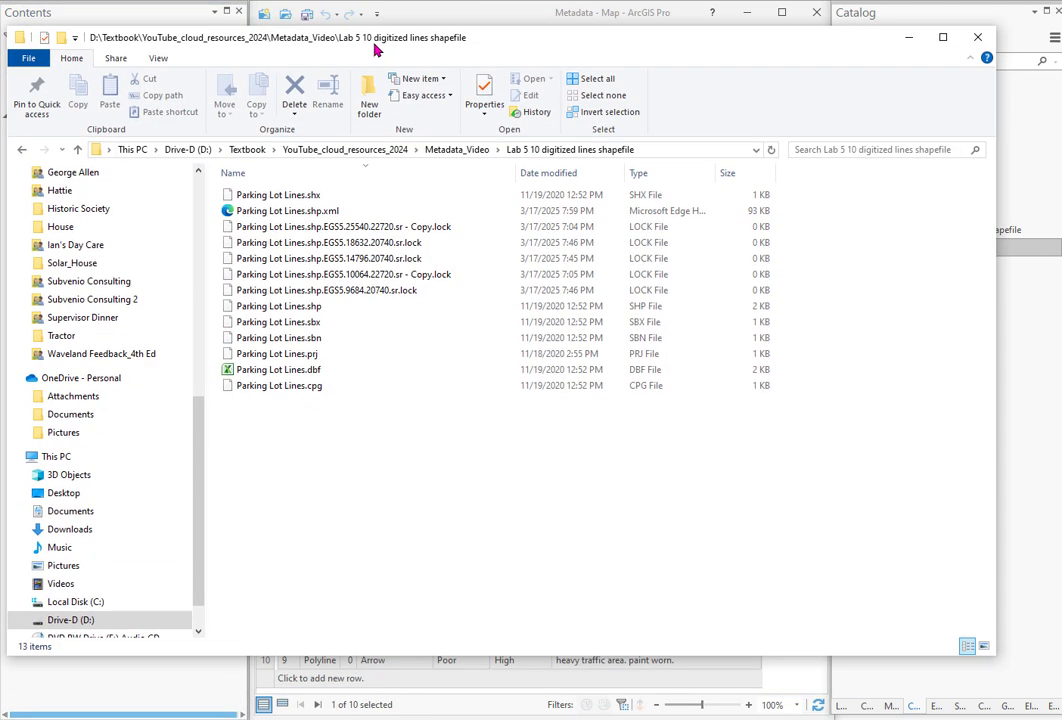
double_click(284, 213)
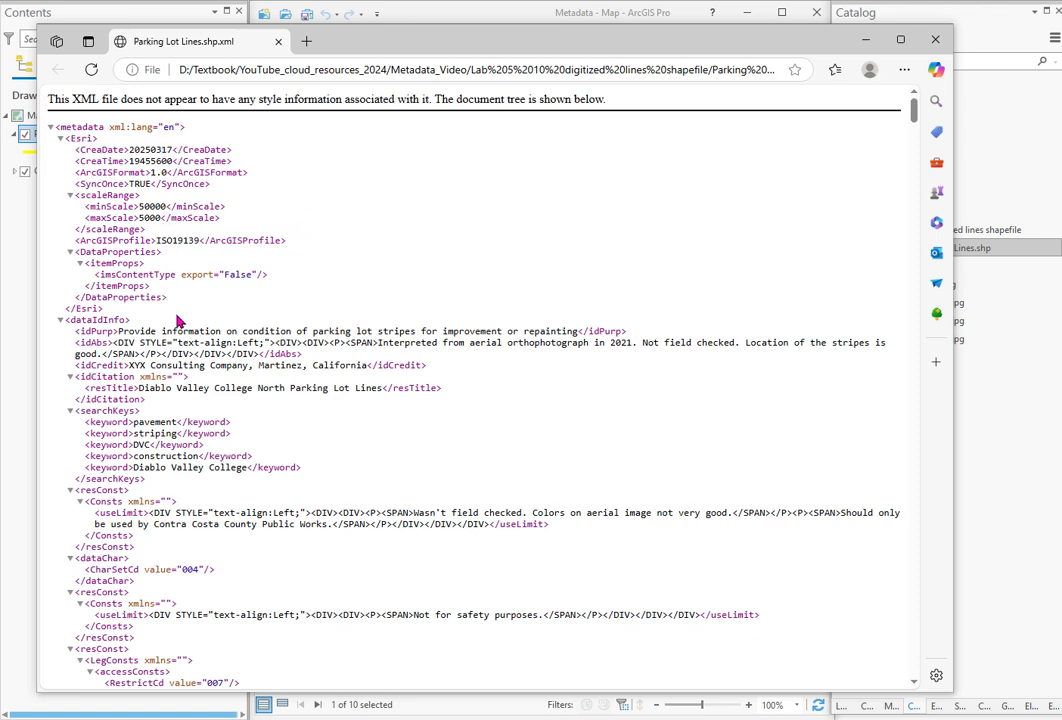
scroll(151, 268, "down", 1)
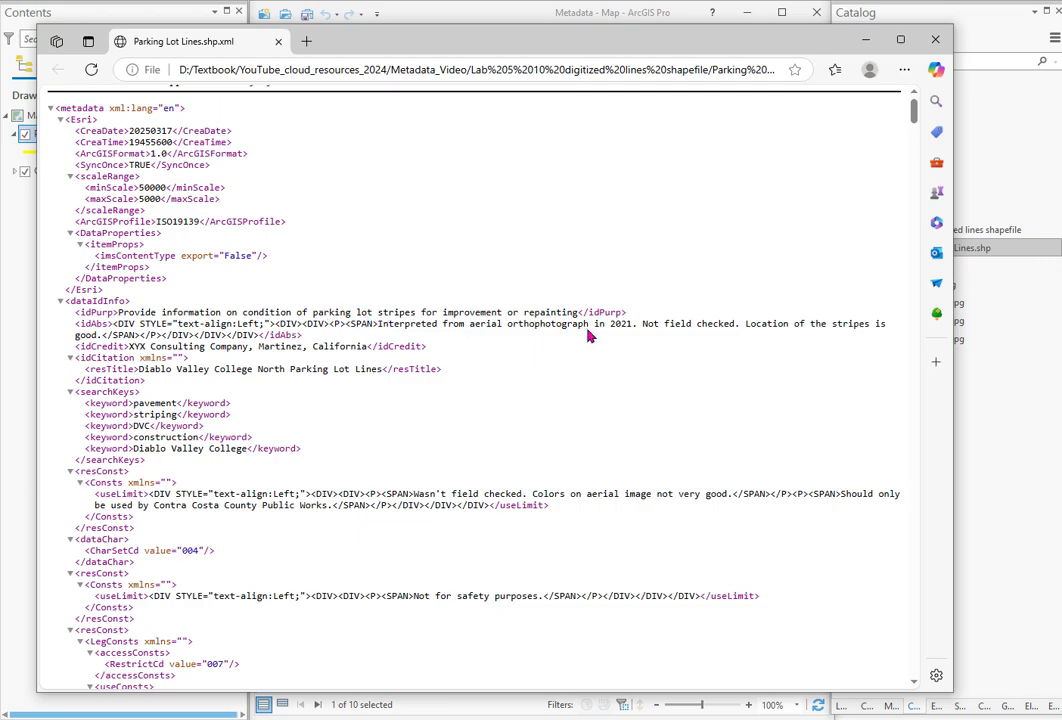
scroll(559, 358, "down", 4)
scroll(500, 355, "down", 7)
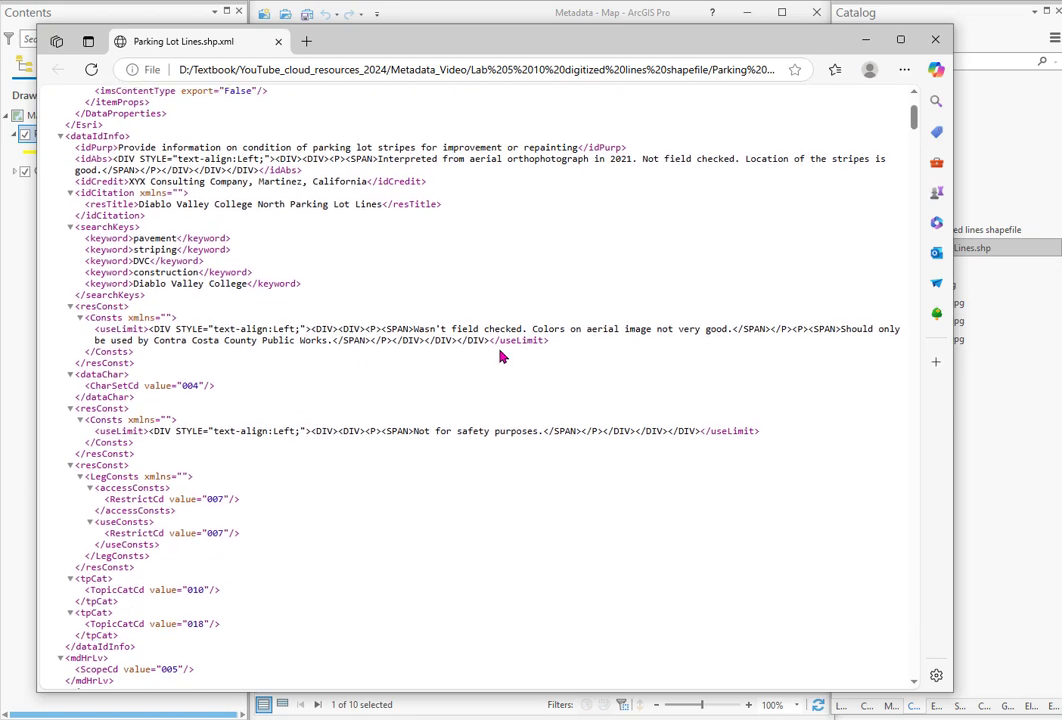
scroll(501, 359, "down", 5)
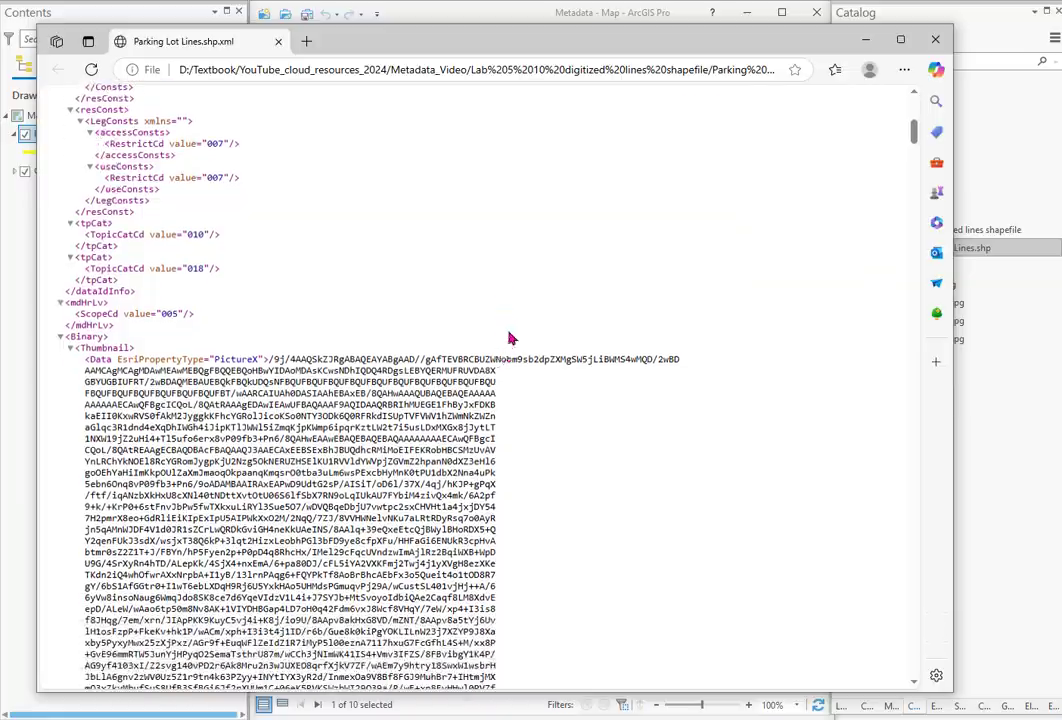
scroll(300, 315, "down", 3)
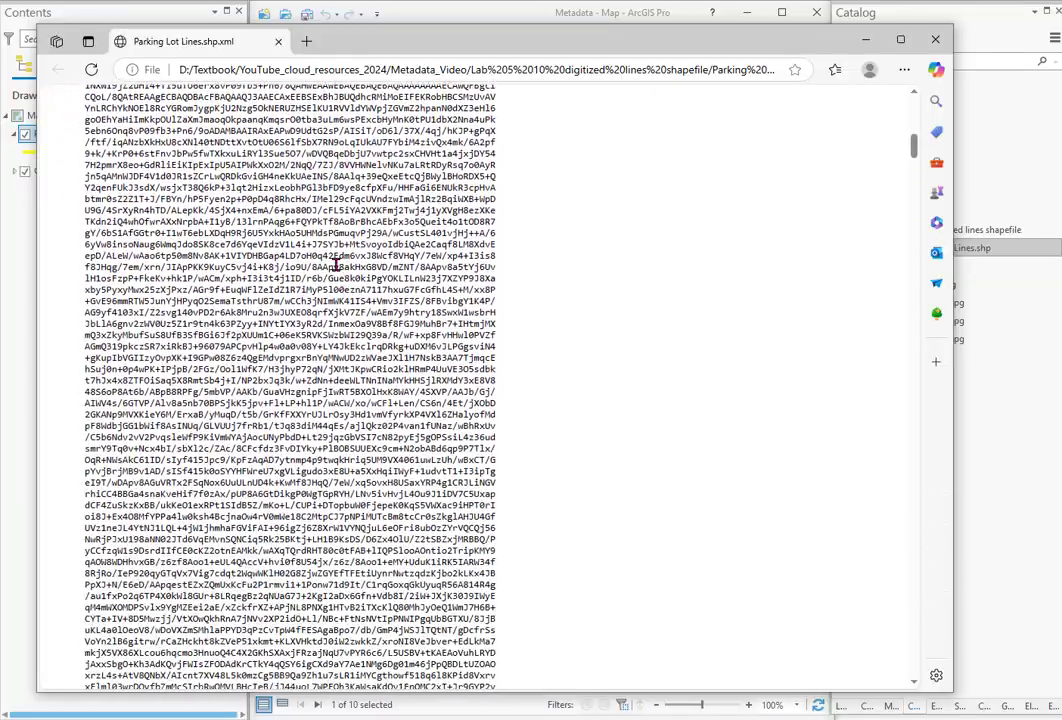
scroll(238, 320, "up", 10)
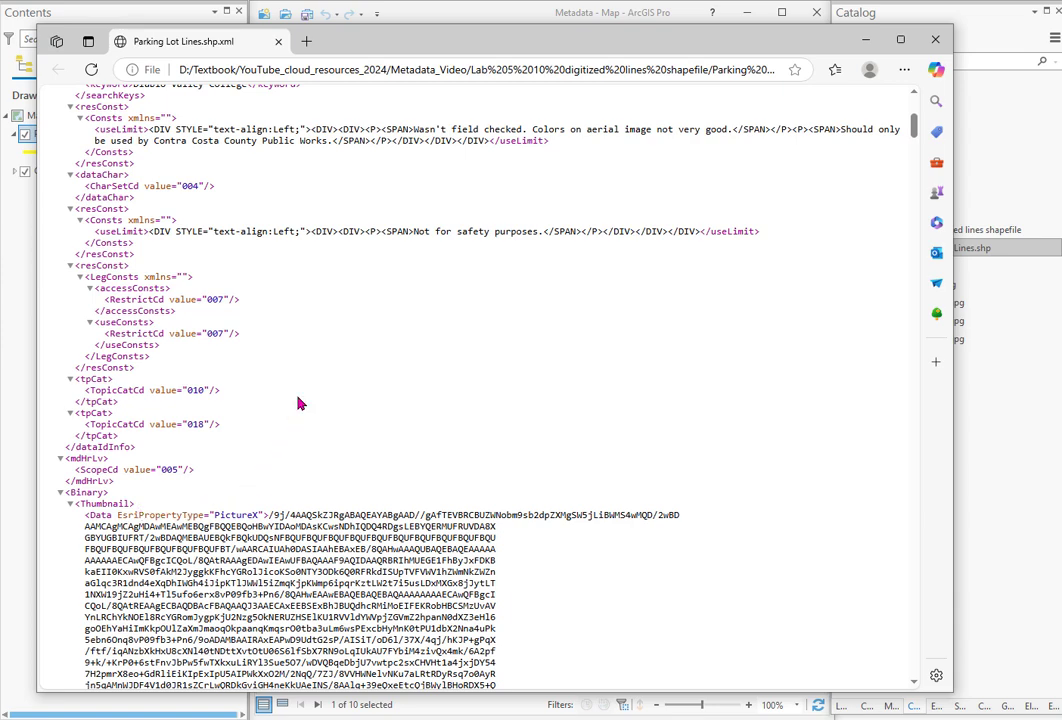
scroll(258, 265, "up", 2)
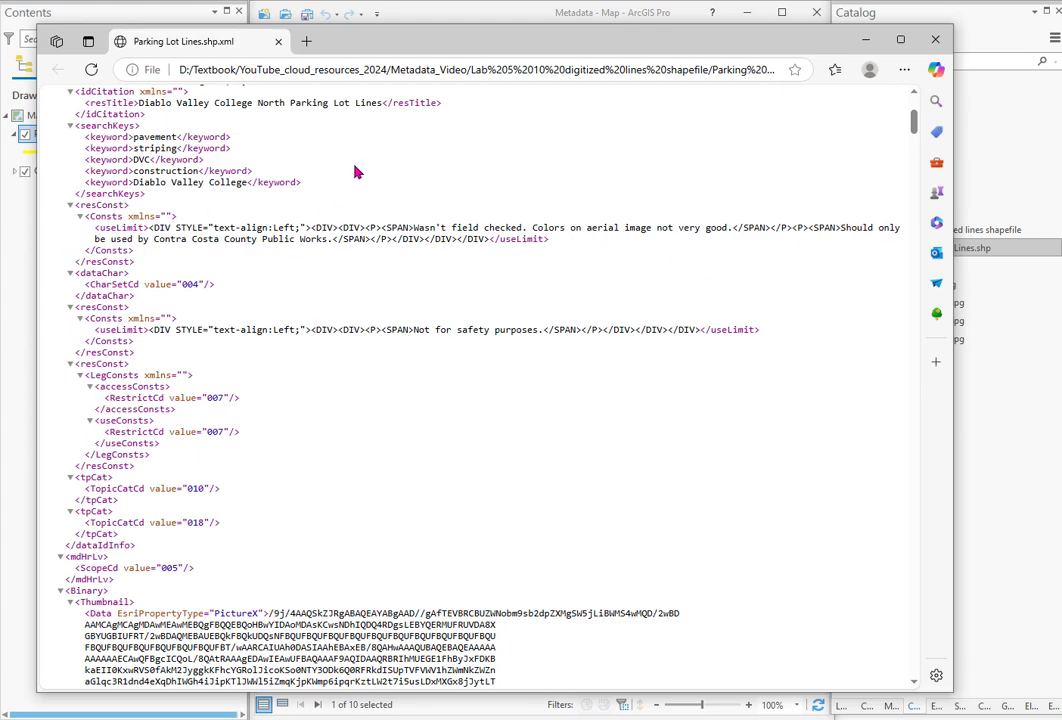
left_click(933, 40)
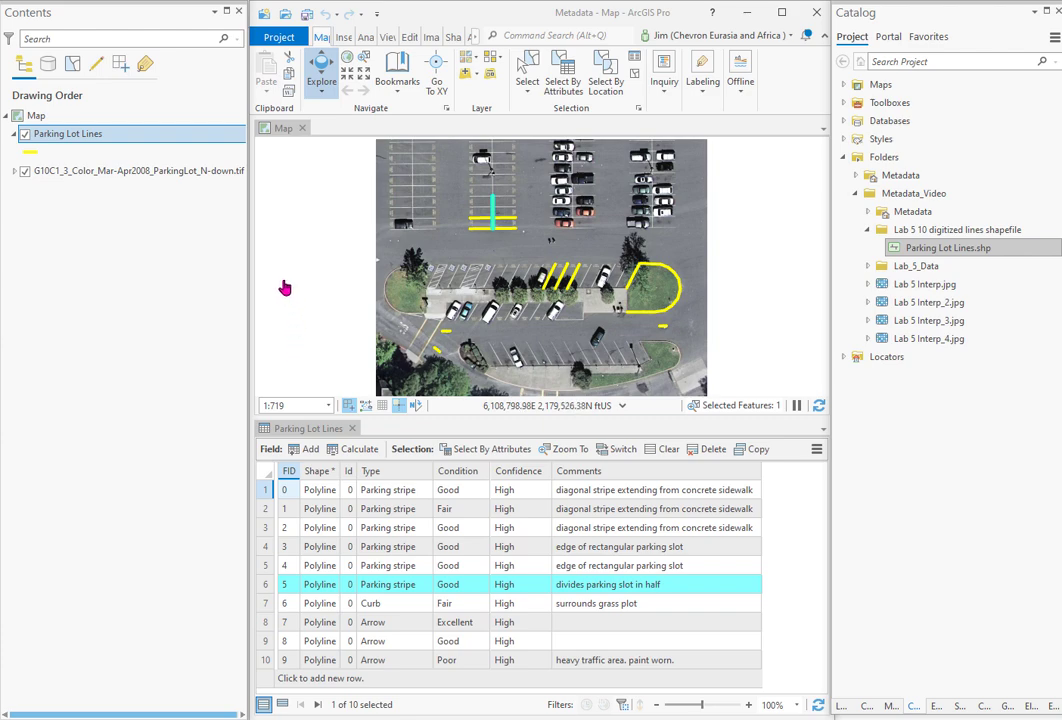
View the Parking Lot Lines layer's metadata in an enlarged floating catalog window and close it after reading
right_click(88, 138)
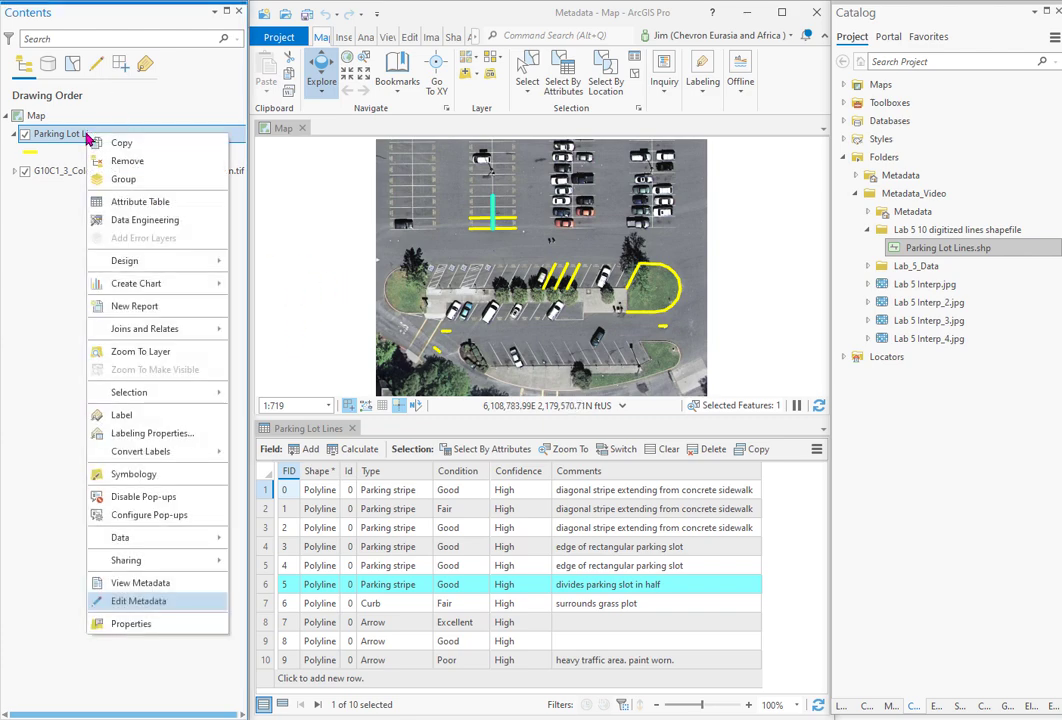
left_click(145, 582)
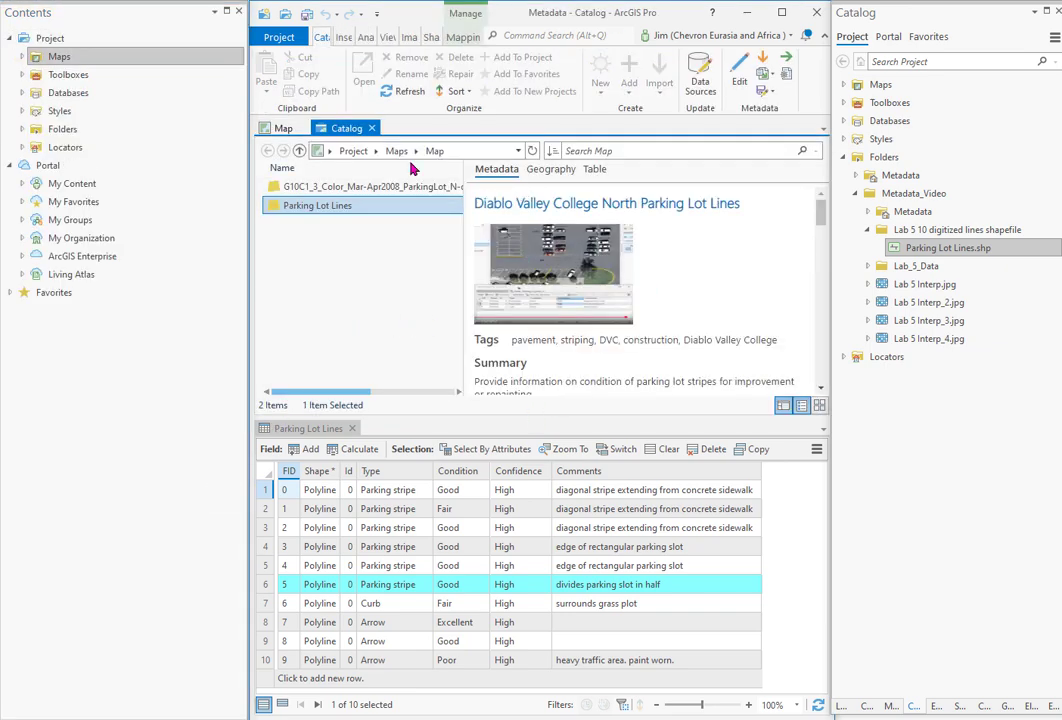
left_click_drag(346, 128, 345, 45)
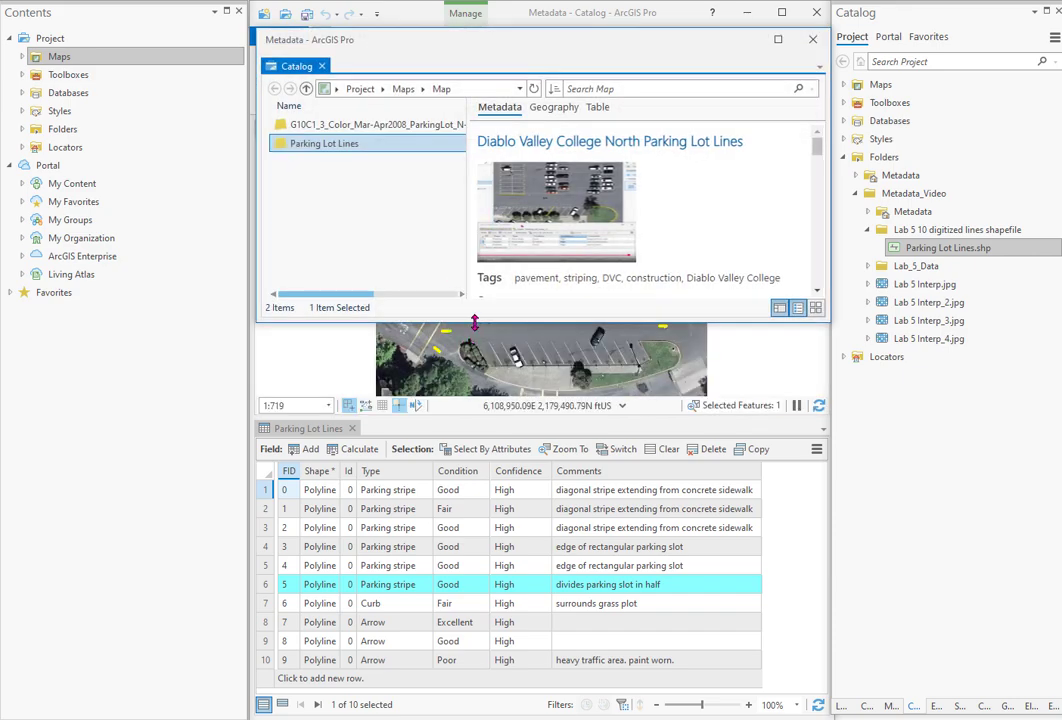
left_click_drag(475, 322, 443, 713)
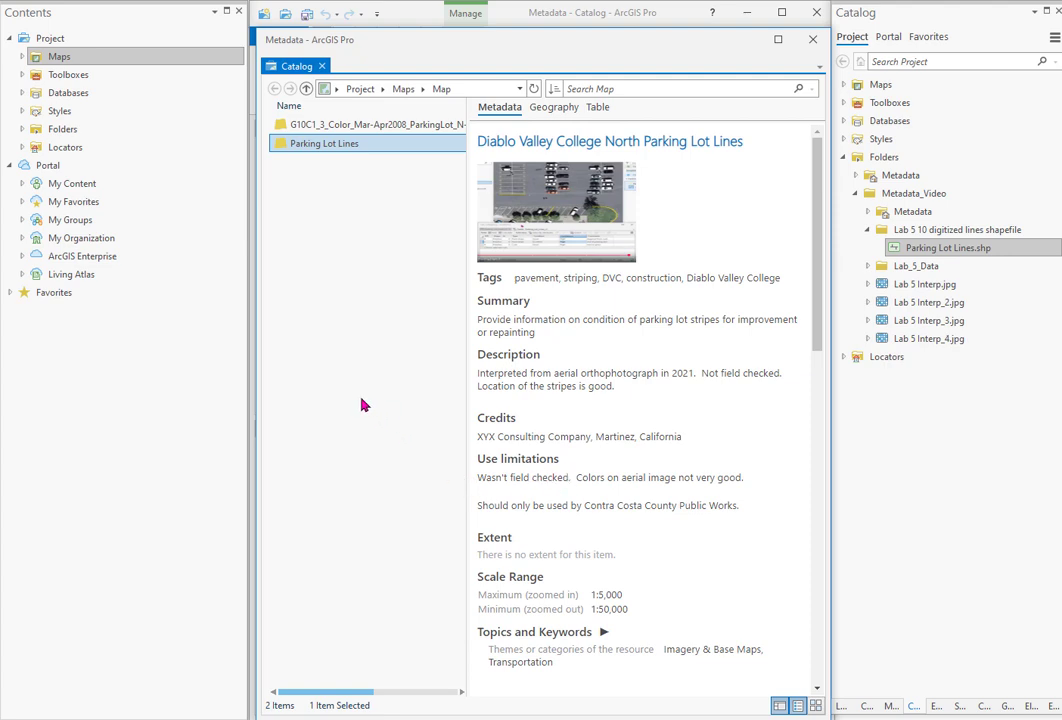
left_click(812, 39)
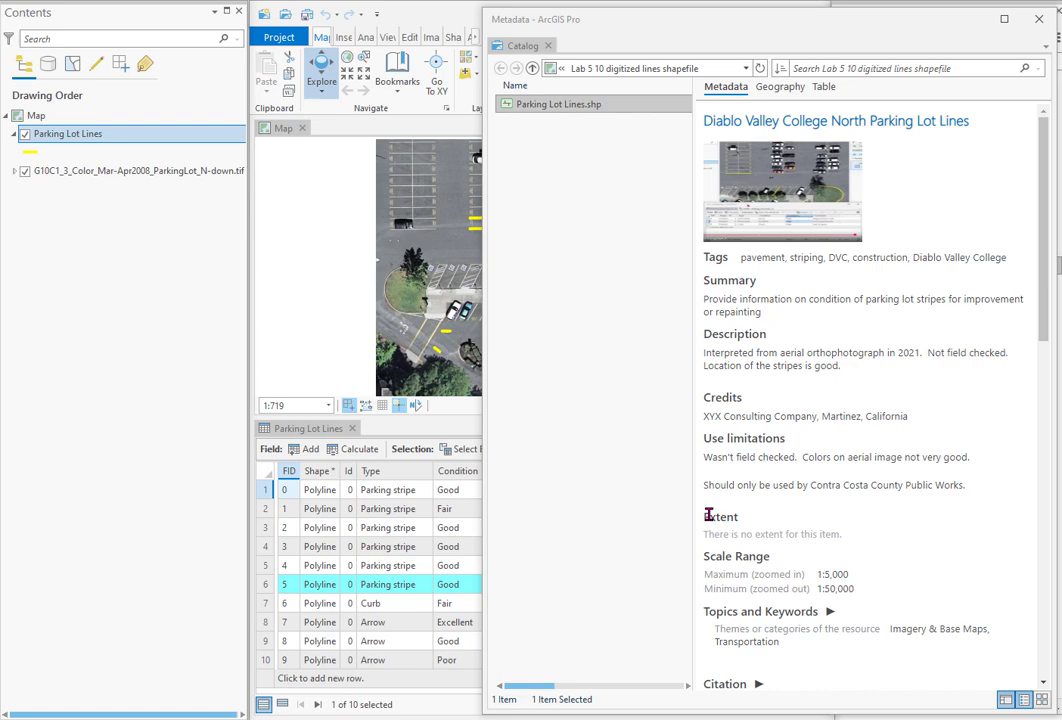
Open the Parking Lot Lines layer properties, enlarge the dialog, and review the layer's metadata
right_click(72, 142)
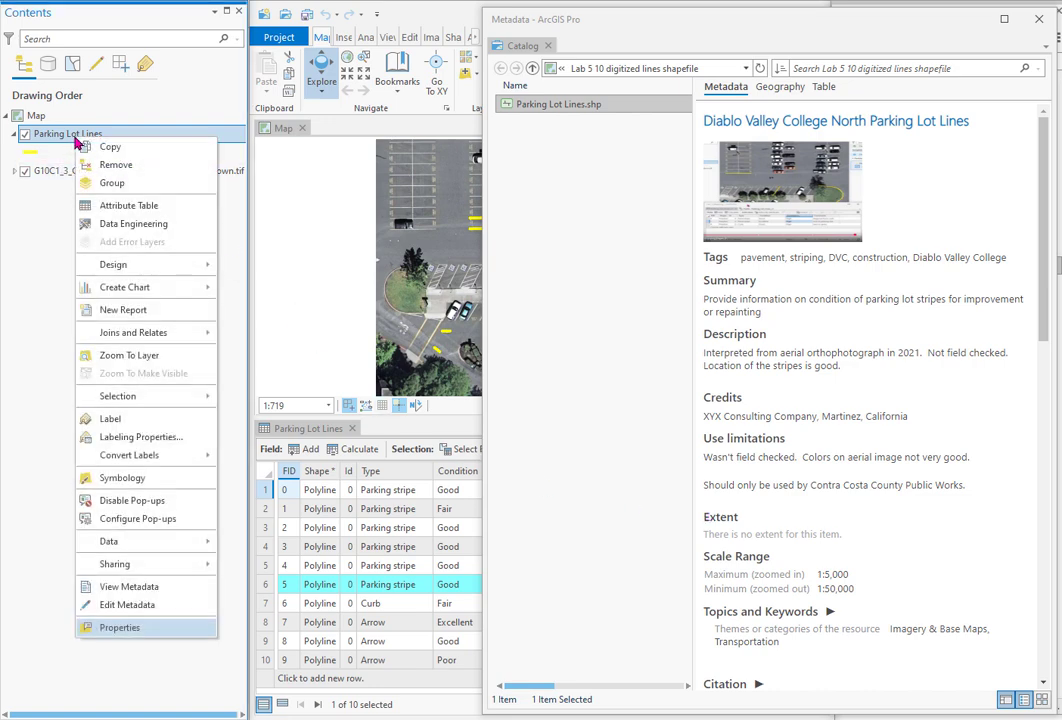
left_click(120, 627)
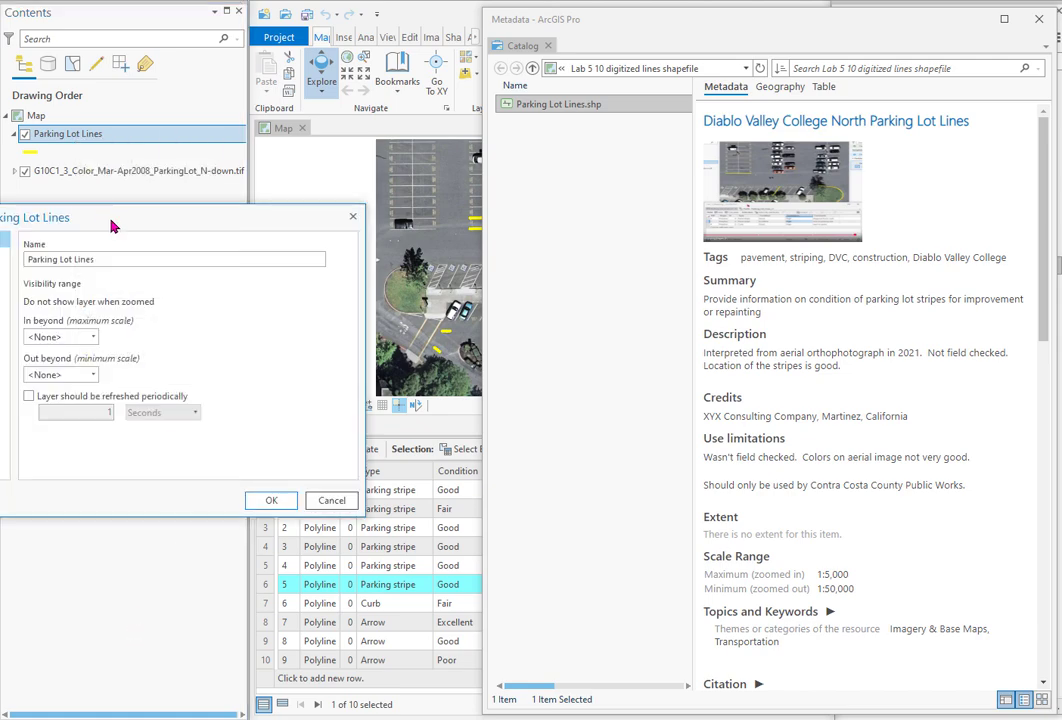
left_click_drag(114, 222, 239, 24)
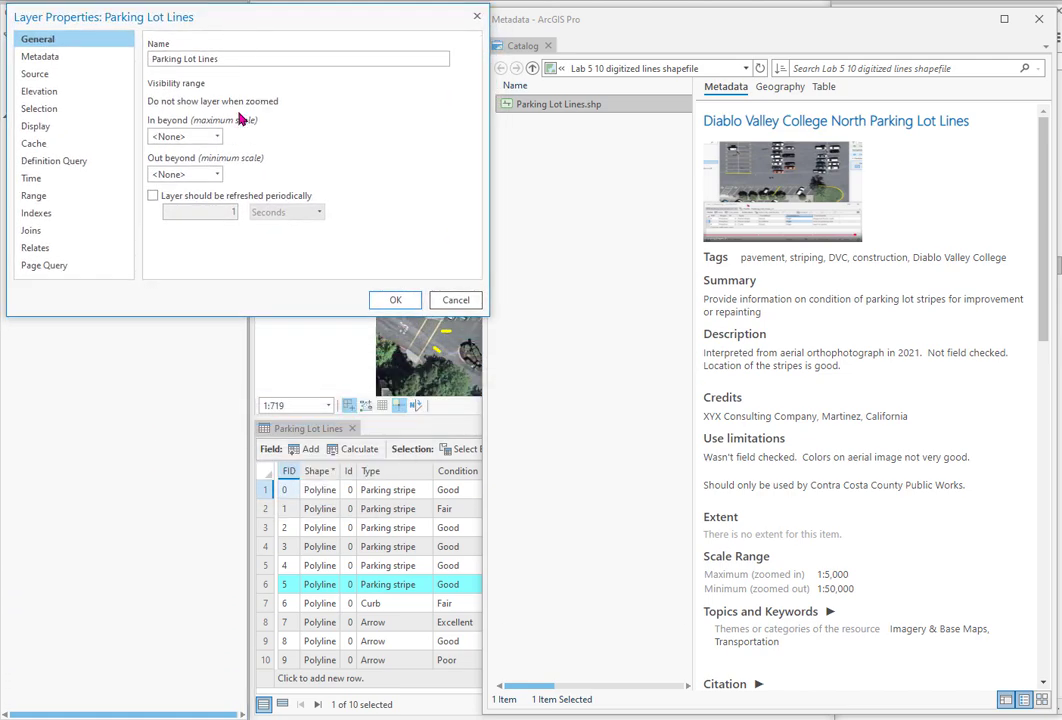
left_click_drag(279, 318, 300, 686)
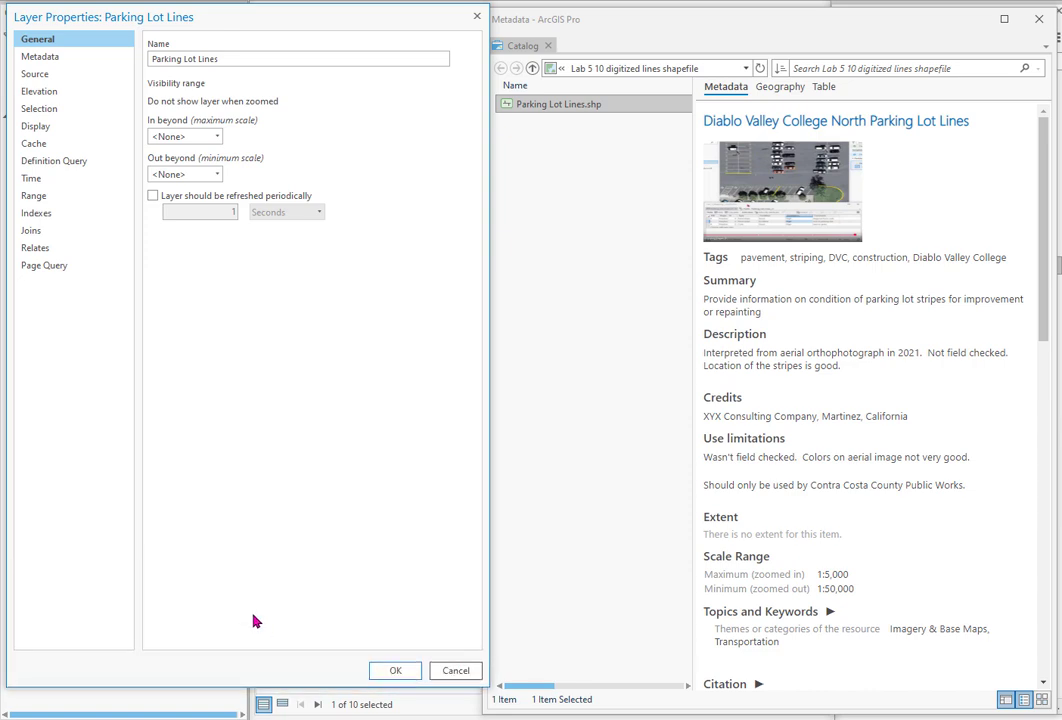
left_click(40, 56)
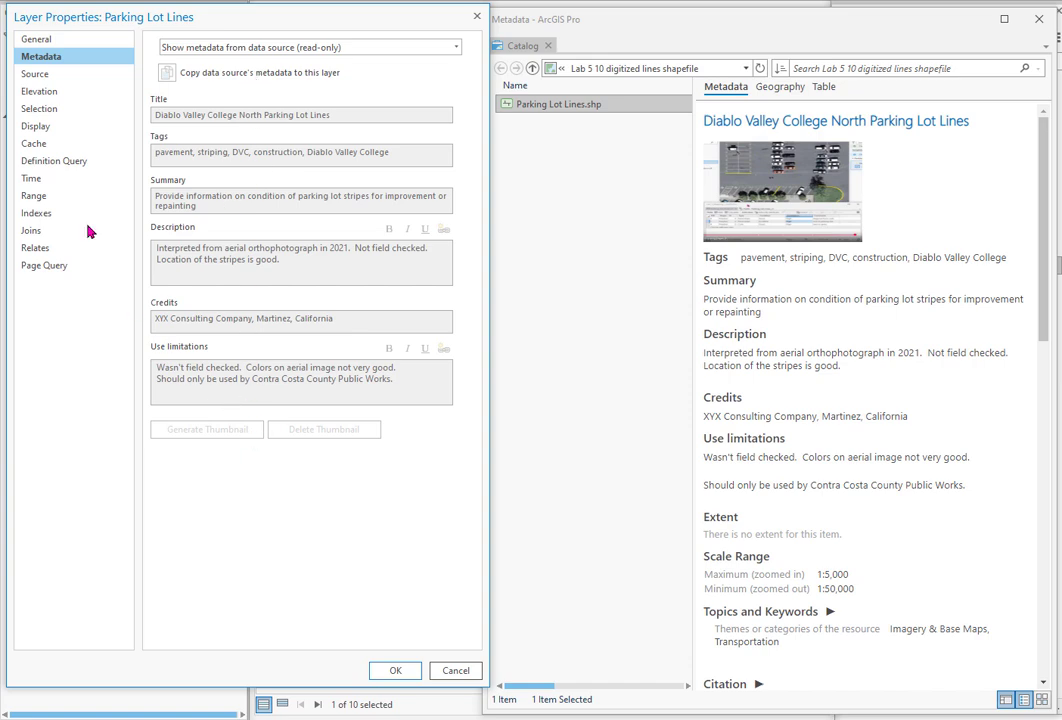
Examine the layer's data source details, extent and full spatial reference in its properties
left_click(35, 76)
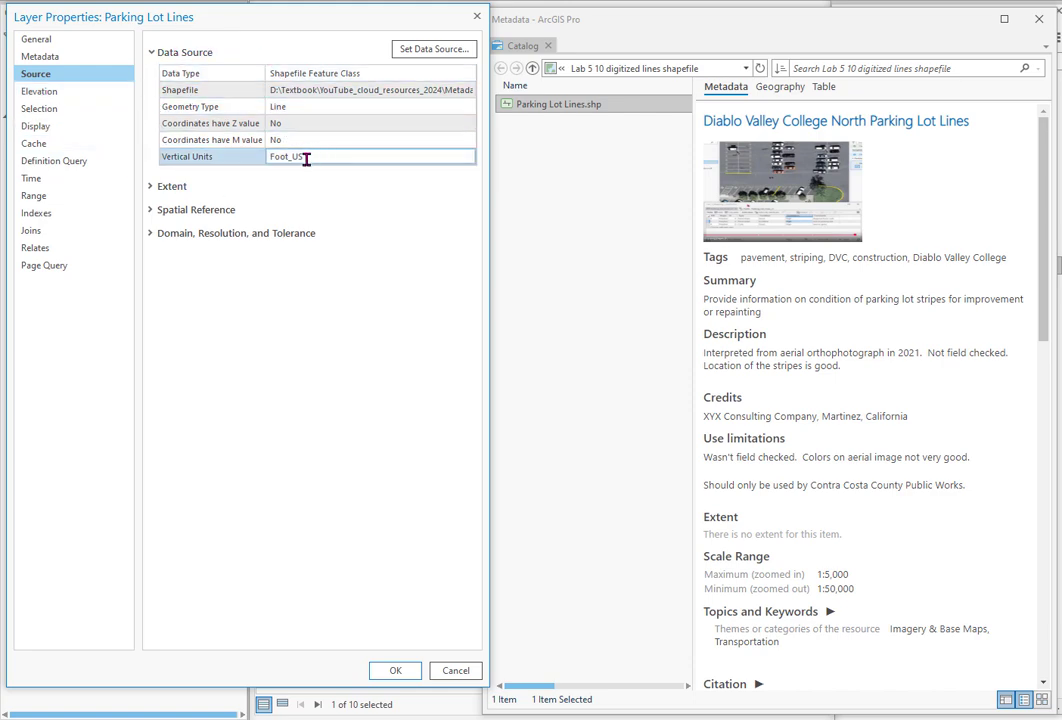
left_click(151, 187)
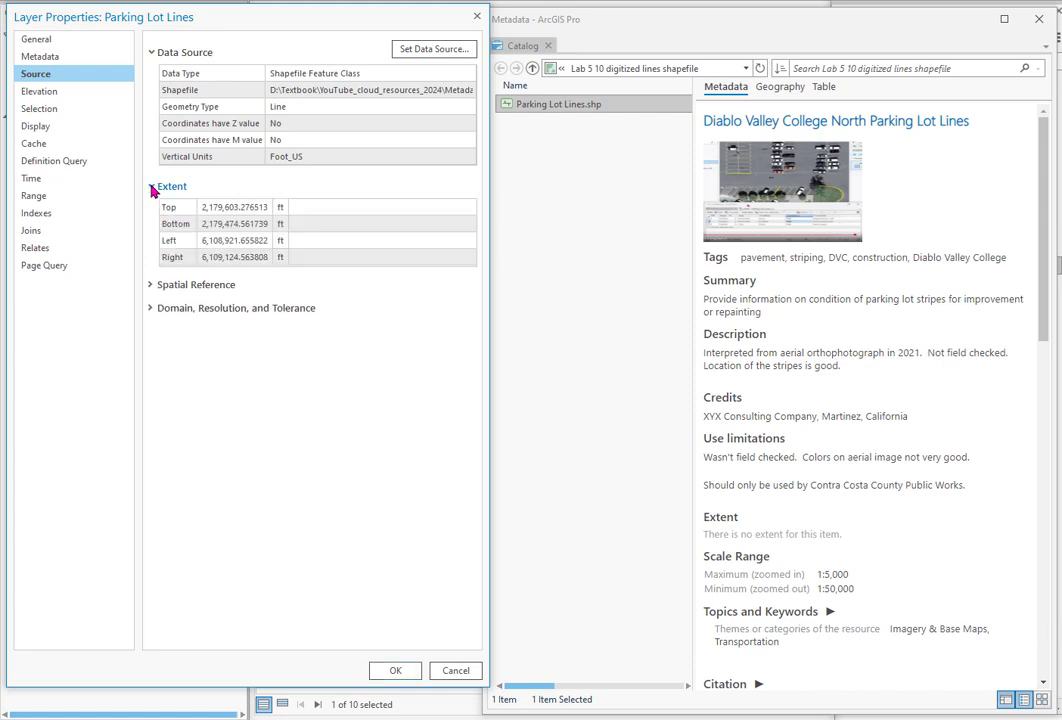
left_click(151, 285)
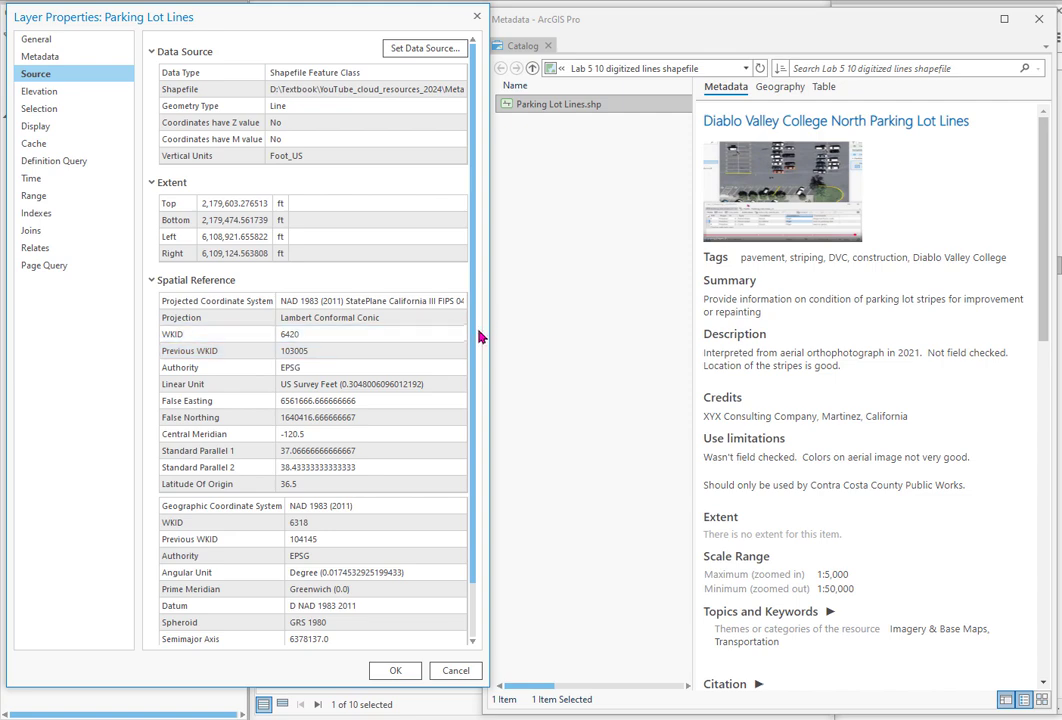
left_click_drag(476, 334, 476, 436)
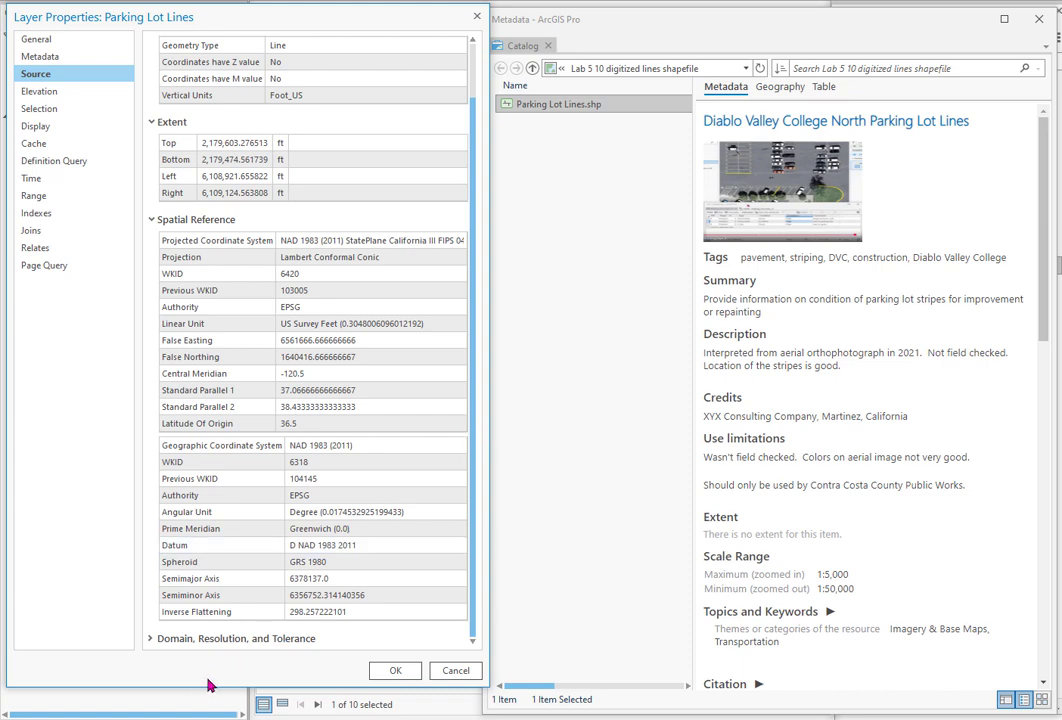
left_click(366, 560)
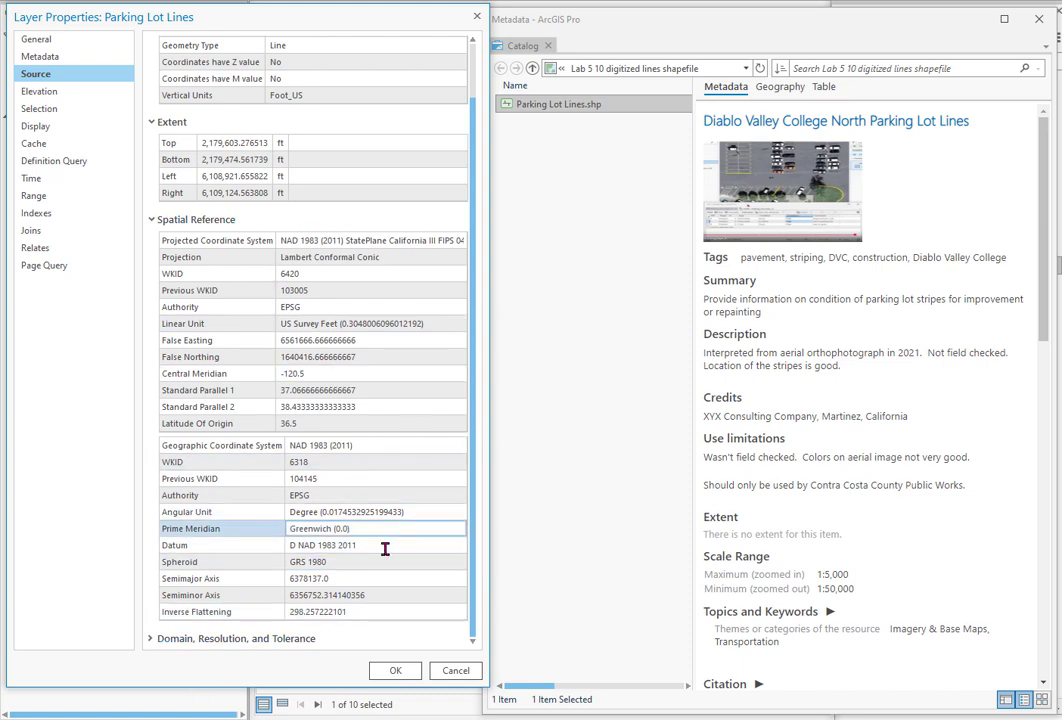